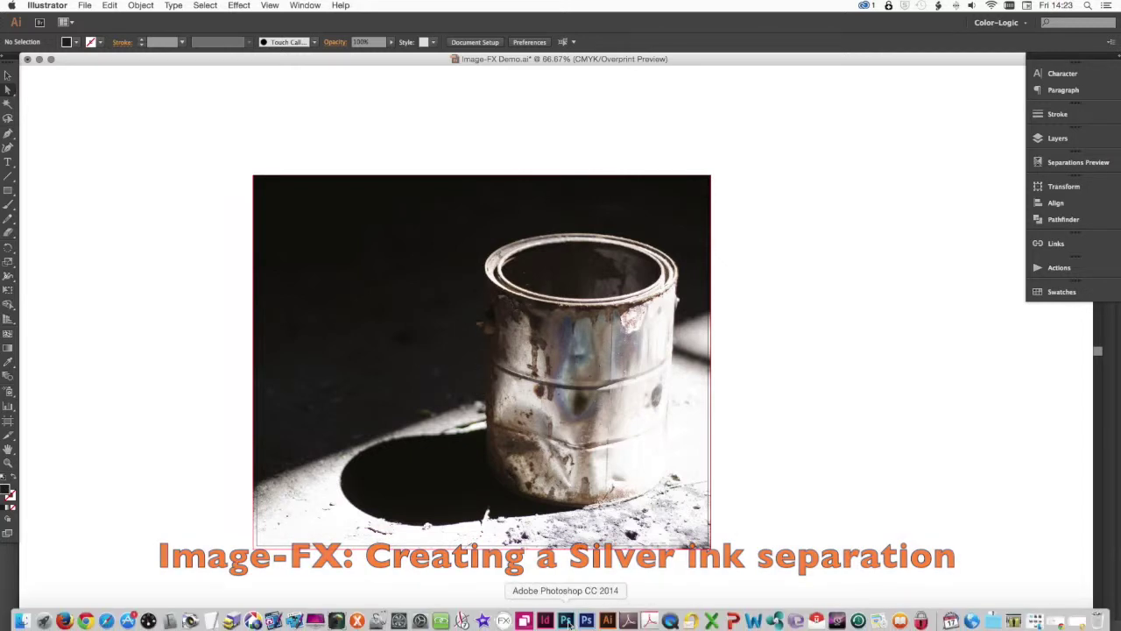
Switch to Photoshop and generate a Silver ink channel for the paint can image with the Image-FX extension
{"action": "left_click", "coordinate": [569, 623]}
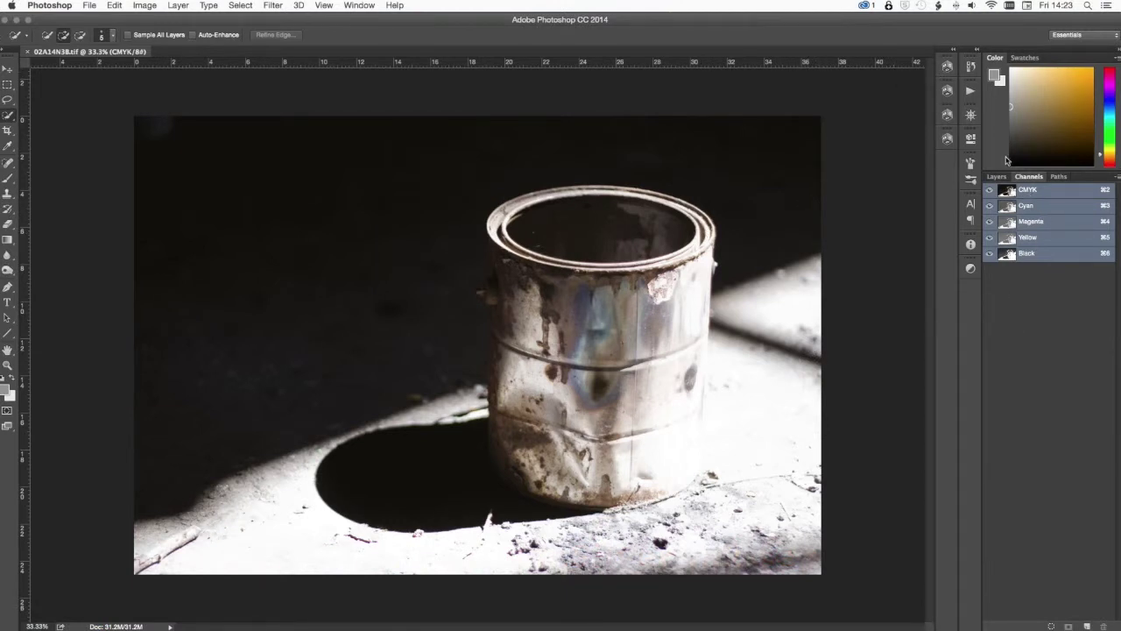
{"action": "left_click", "coordinate": [997, 176]}
{"action": "left_click", "coordinate": [1029, 176]}
{"action": "left_click", "coordinate": [947, 138]}
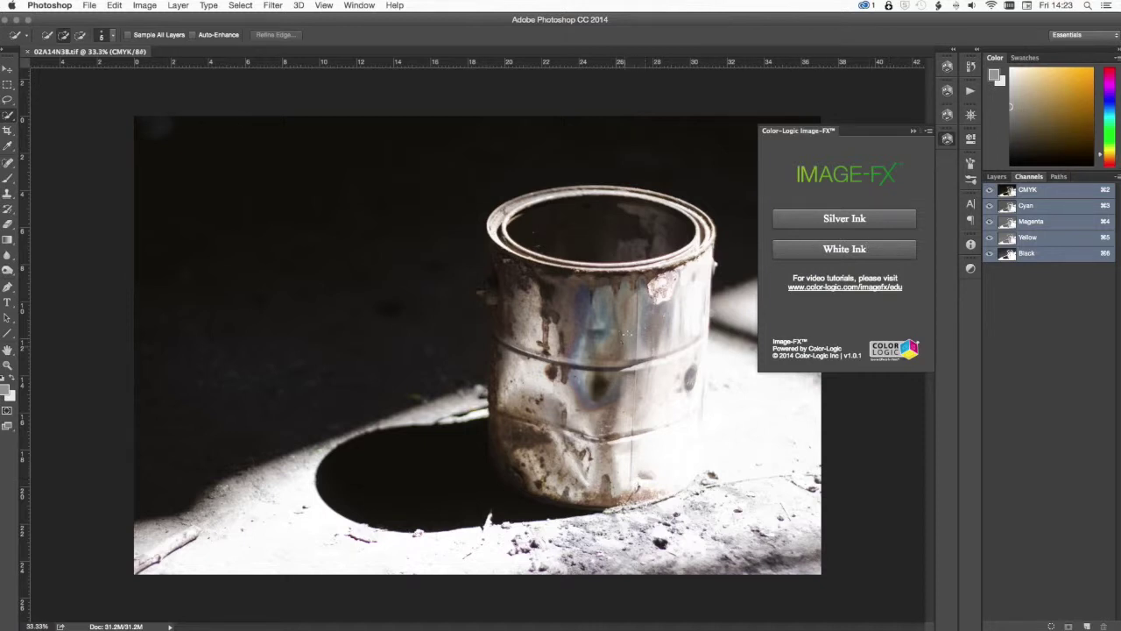
{"action": "left_click", "coordinate": [885, 225]}
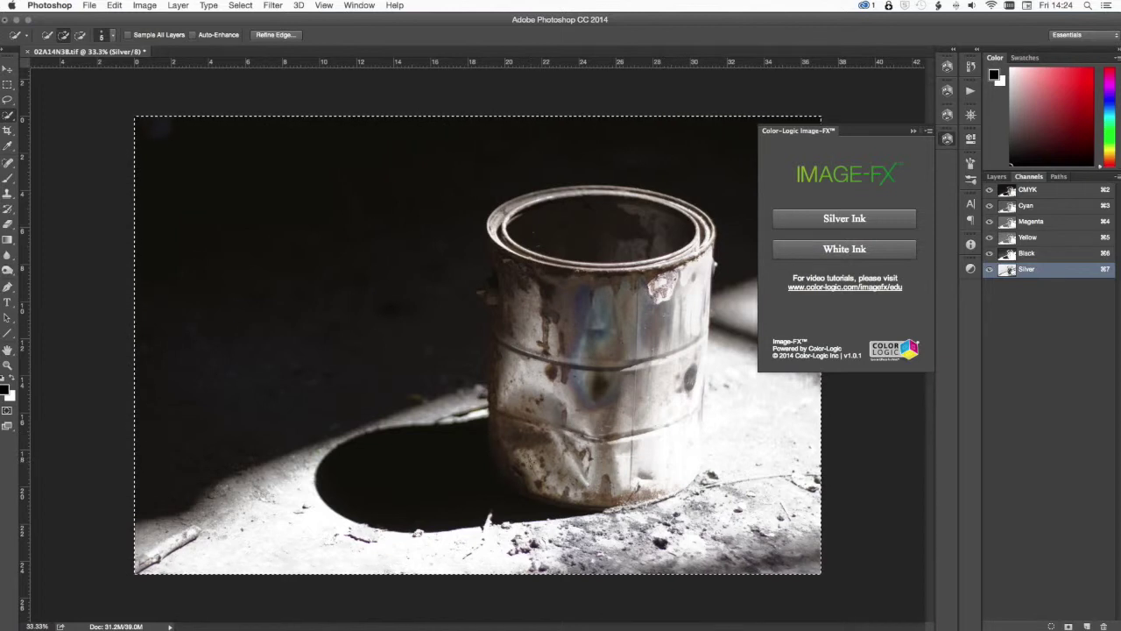
Inspect the Silver channel on its own, with the CMYK channels temporarily hidden
{"action": "left_click", "coordinate": [913, 131]}
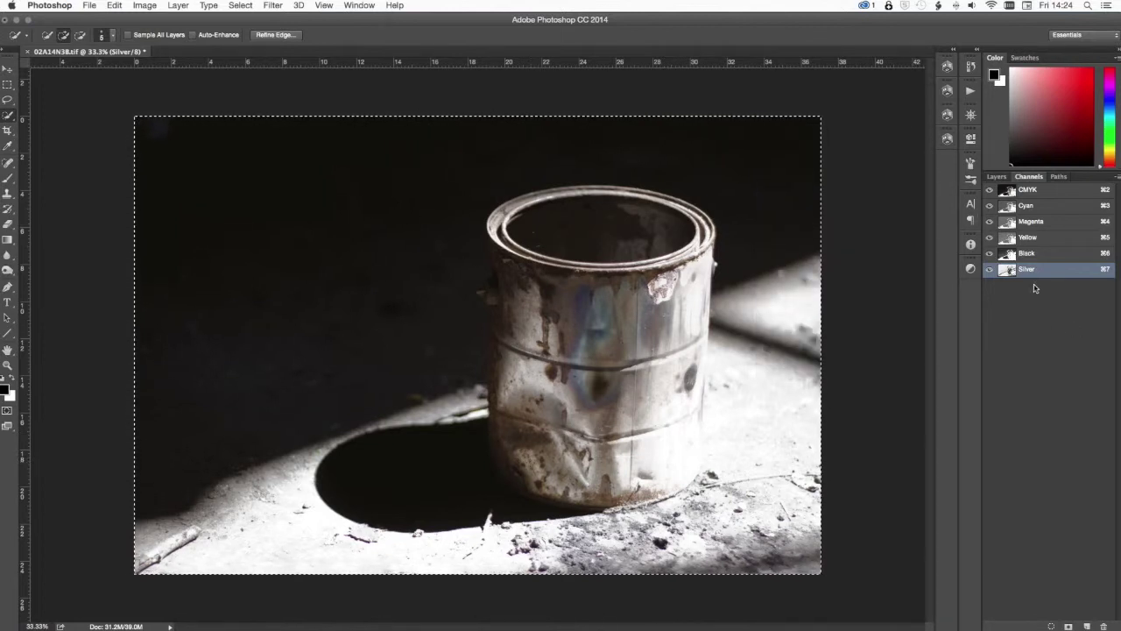
{"action": "left_click", "coordinate": [989, 191]}
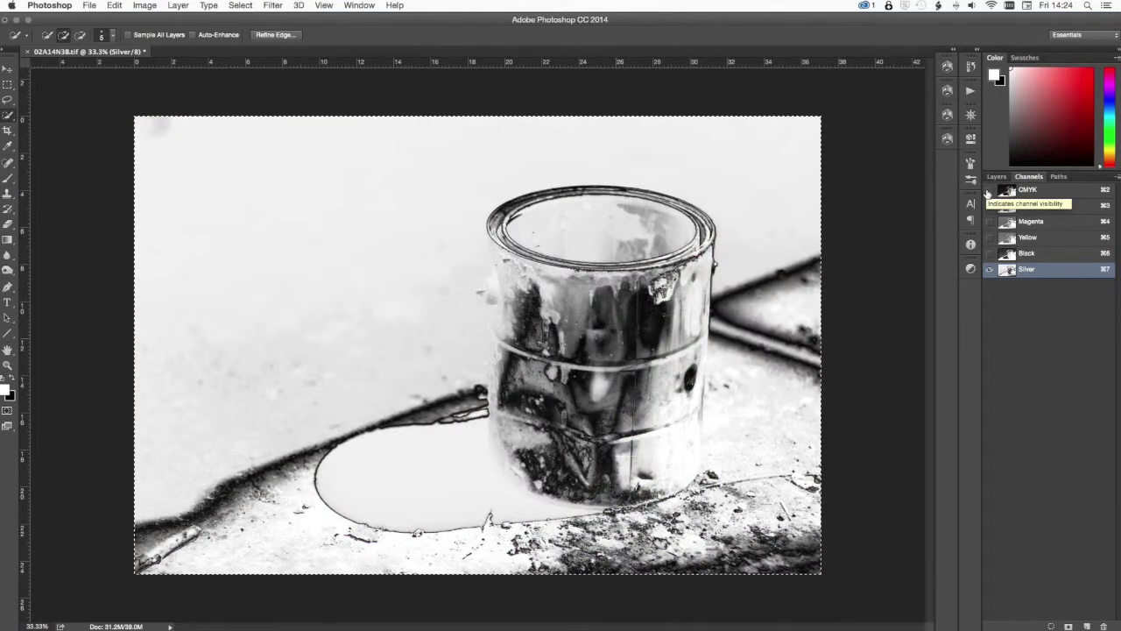
{"action": "left_click", "coordinate": [990, 190]}
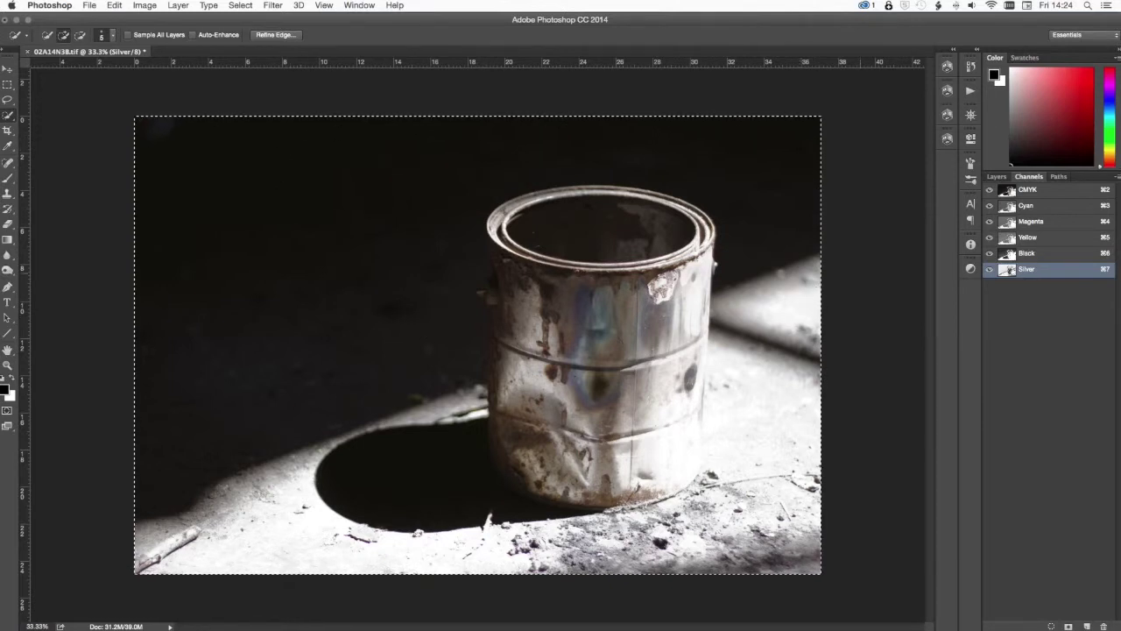
Load Path 1 as a selection around the paint can and display only the Silver channel
{"action": "left_click", "coordinate": [1058, 177]}
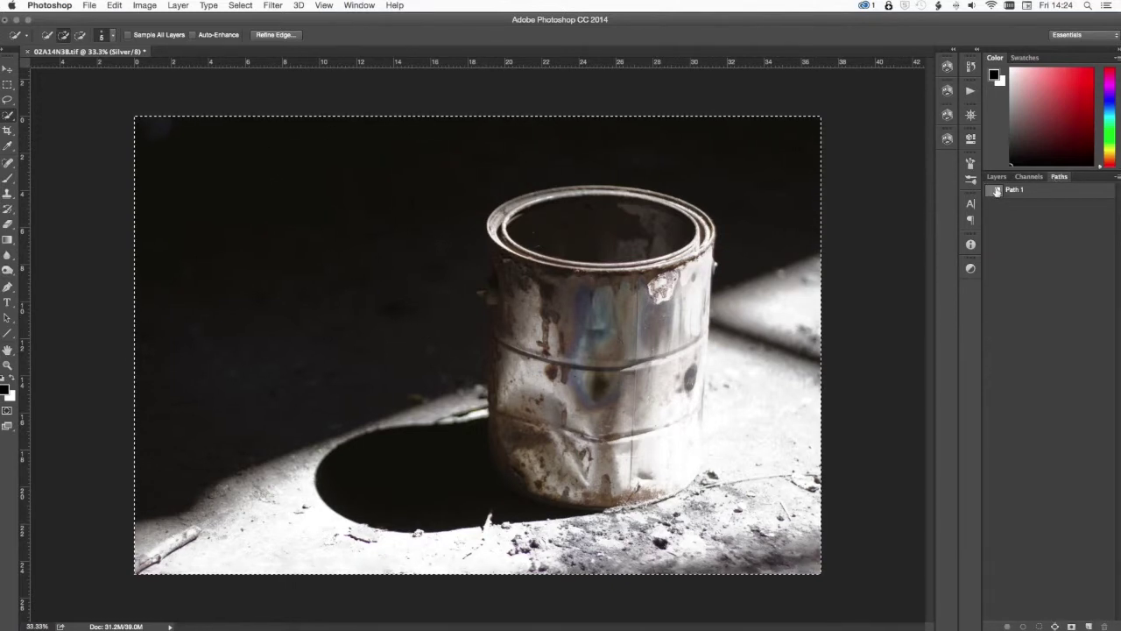
{"action": "left_click", "coordinate": [997, 190], "text": "super"}
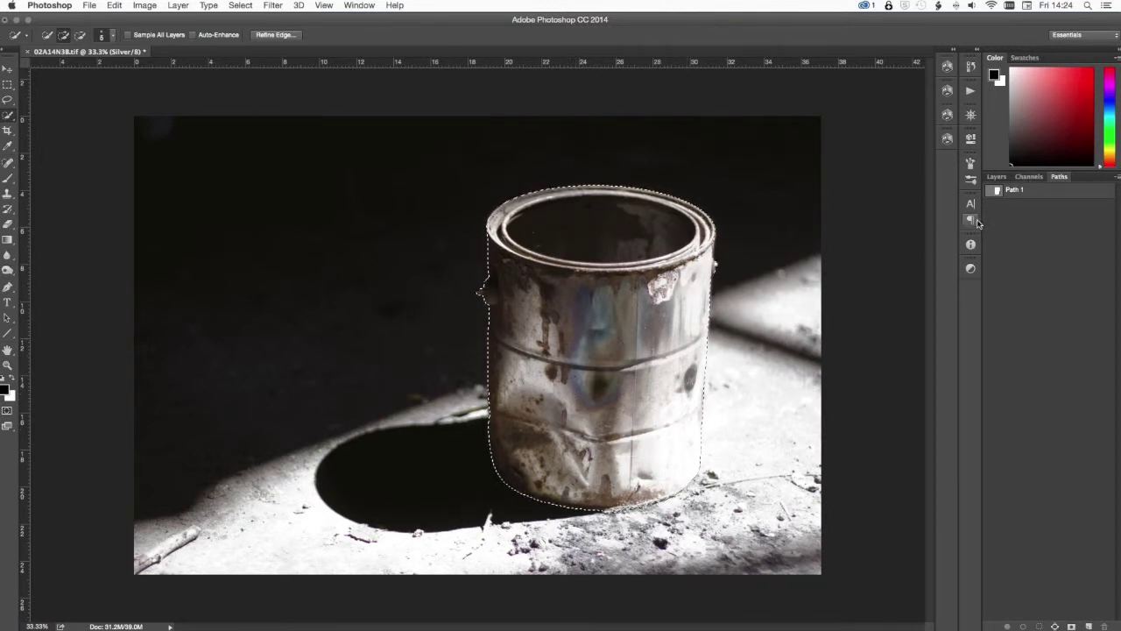
{"action": "left_click", "coordinate": [1029, 177]}
{"action": "left_click", "coordinate": [1005, 269]}
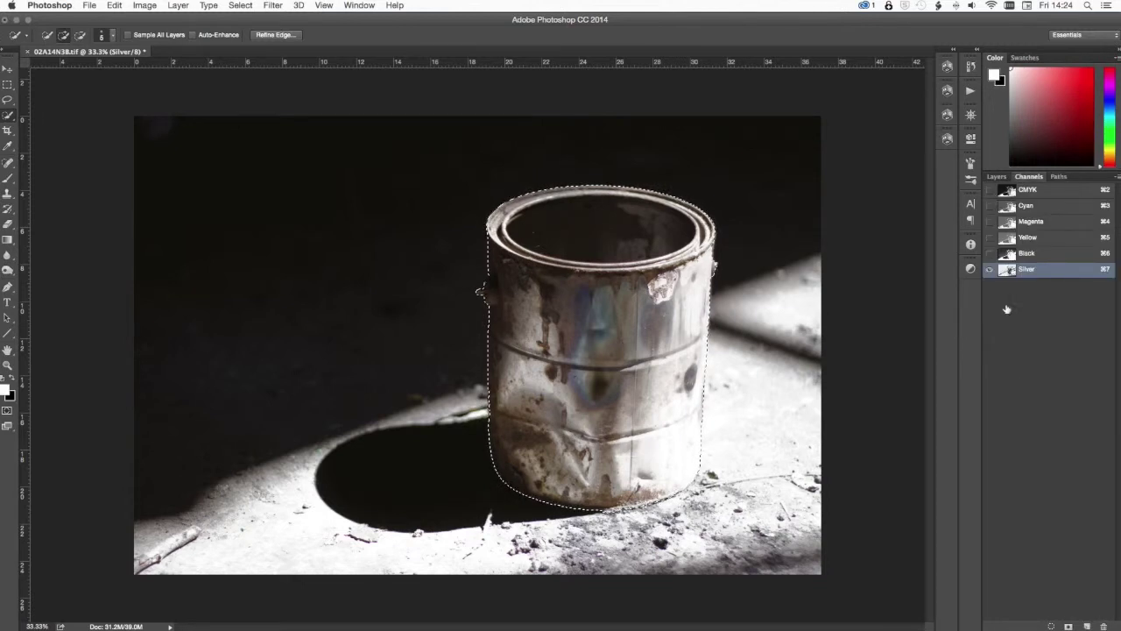
Feather the paint can selection with a radius of 2
{"action": "left_click", "coordinate": [251, 5]}
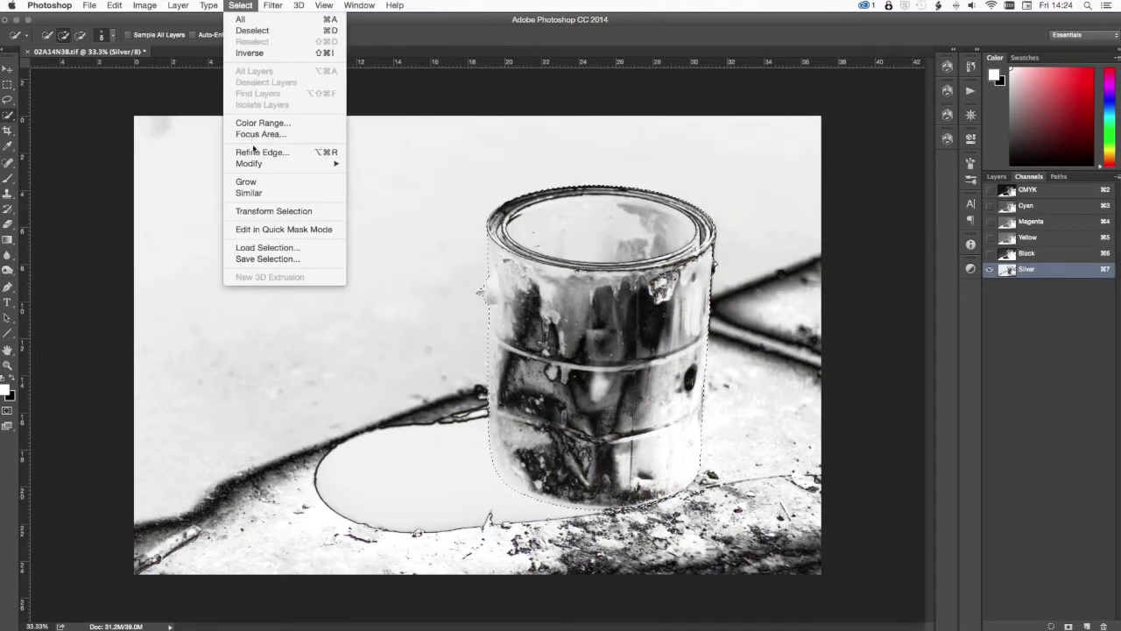
{"action": "mouse_move", "coordinate": [260, 163]}
{"action": "left_click", "coordinate": [369, 208]}
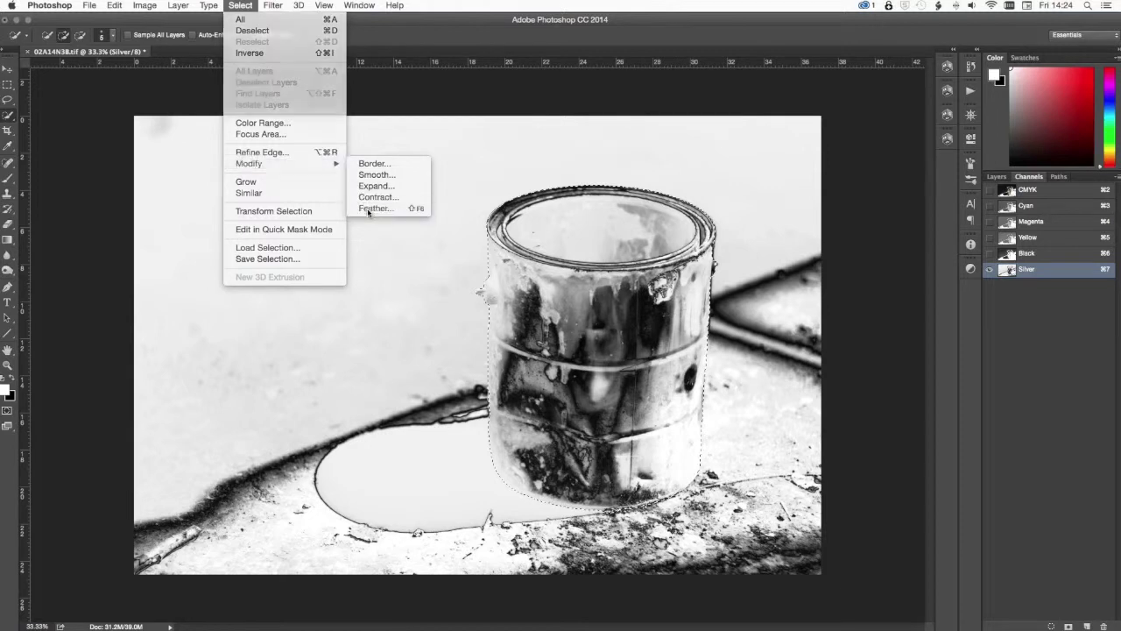
{"action": "type", "text": "2"}
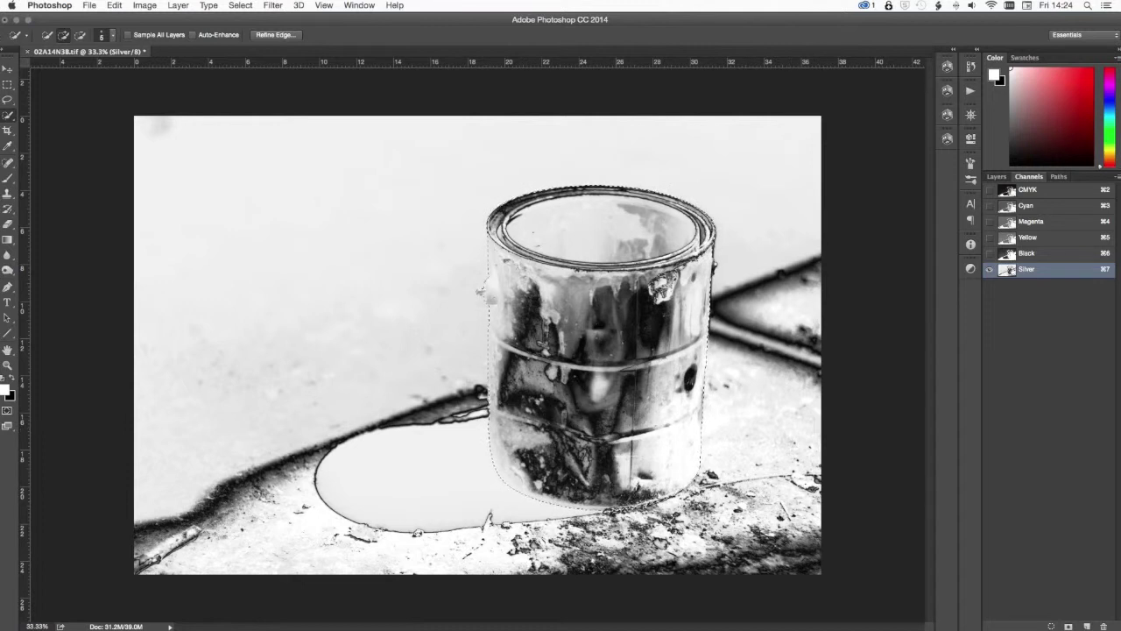
Invert the selection, fill the background around the can with white in the Silver channel, and deselect
{"action": "left_click", "coordinate": [13, 378]}
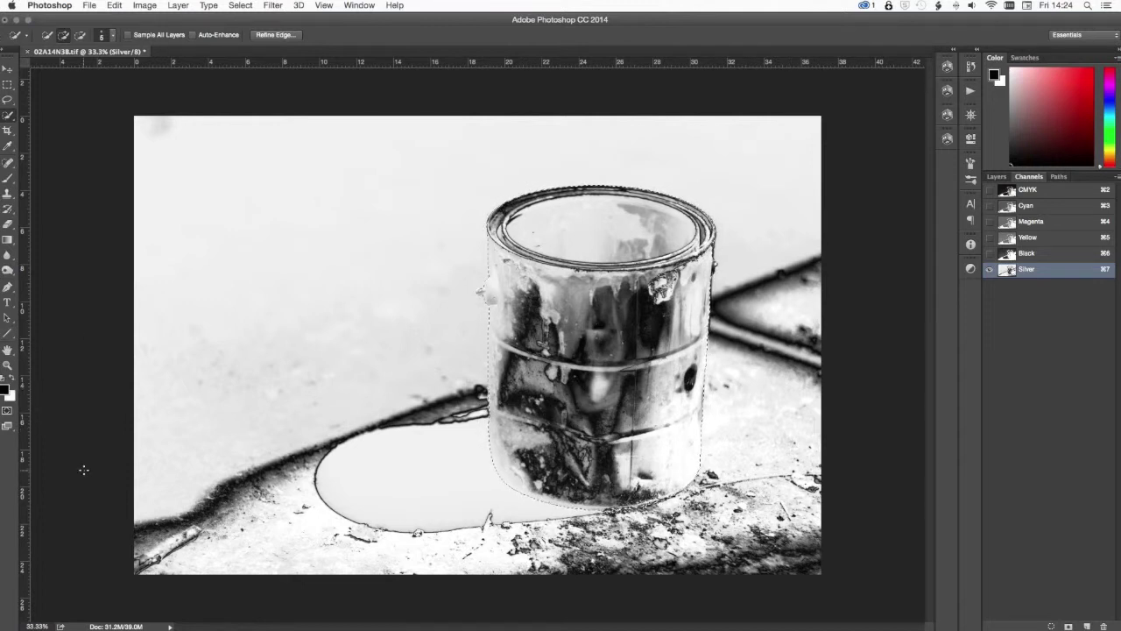
{"action": "key", "text": "super+shift+i"}
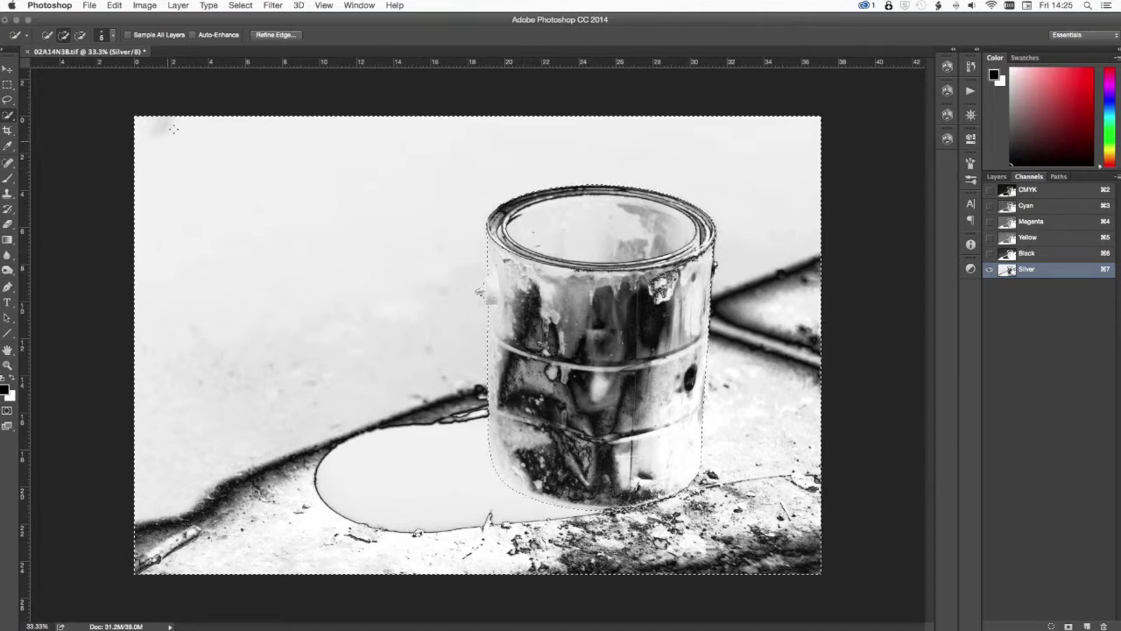
{"action": "key", "text": "shift+F5"}
{"action": "left_click", "coordinate": [765, 419]}
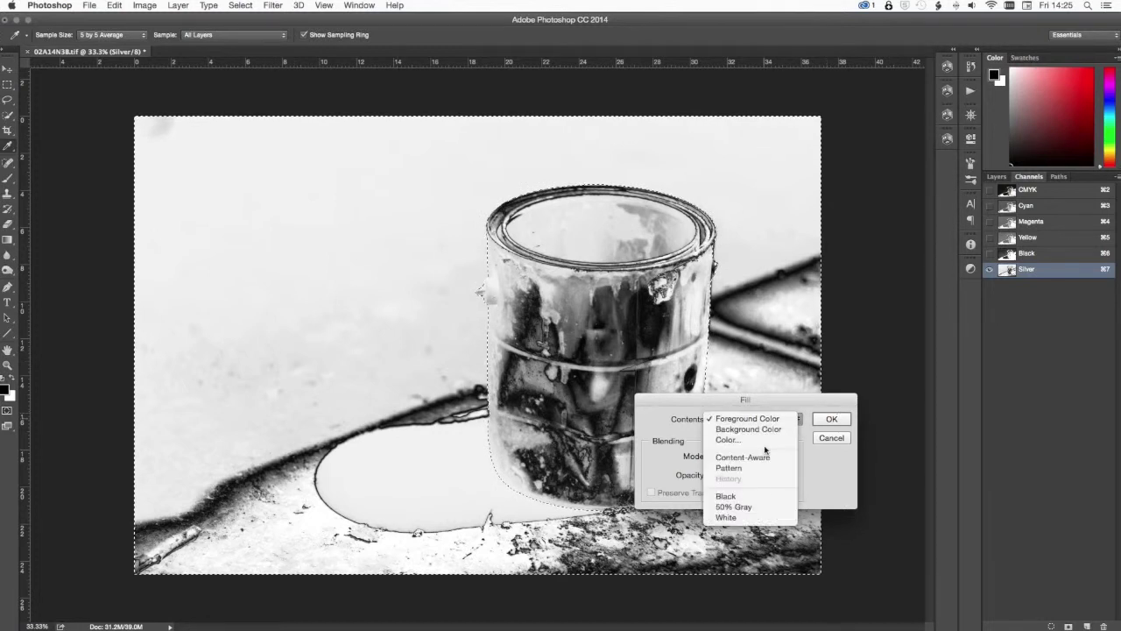
{"action": "left_click", "coordinate": [761, 517]}
{"action": "key", "text": "Return"}
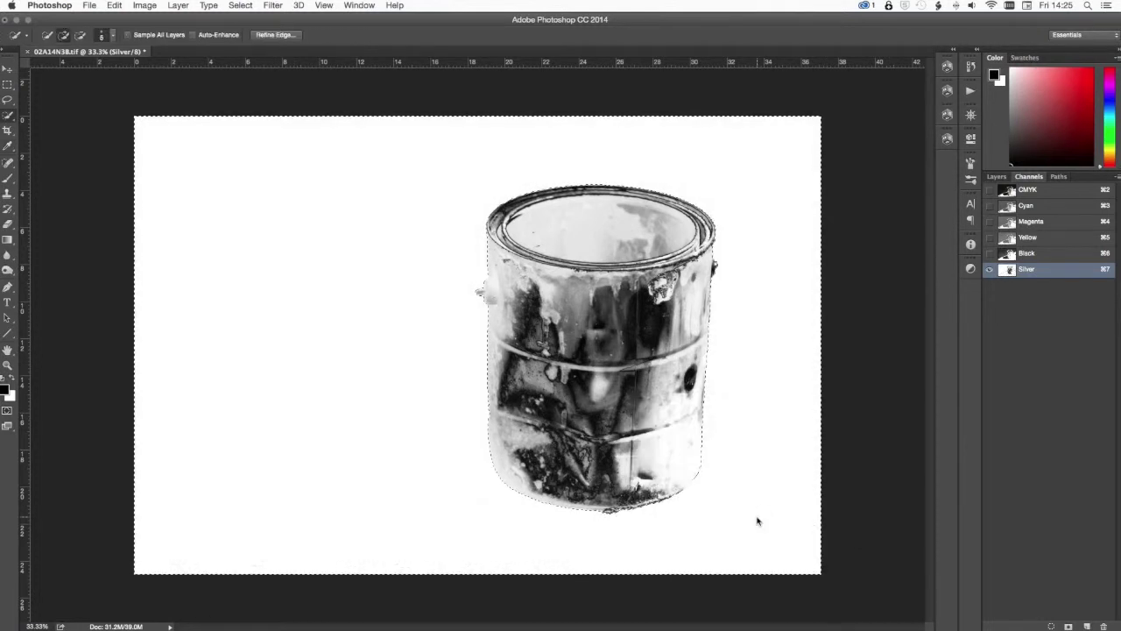
{"action": "key", "text": "super+d"}
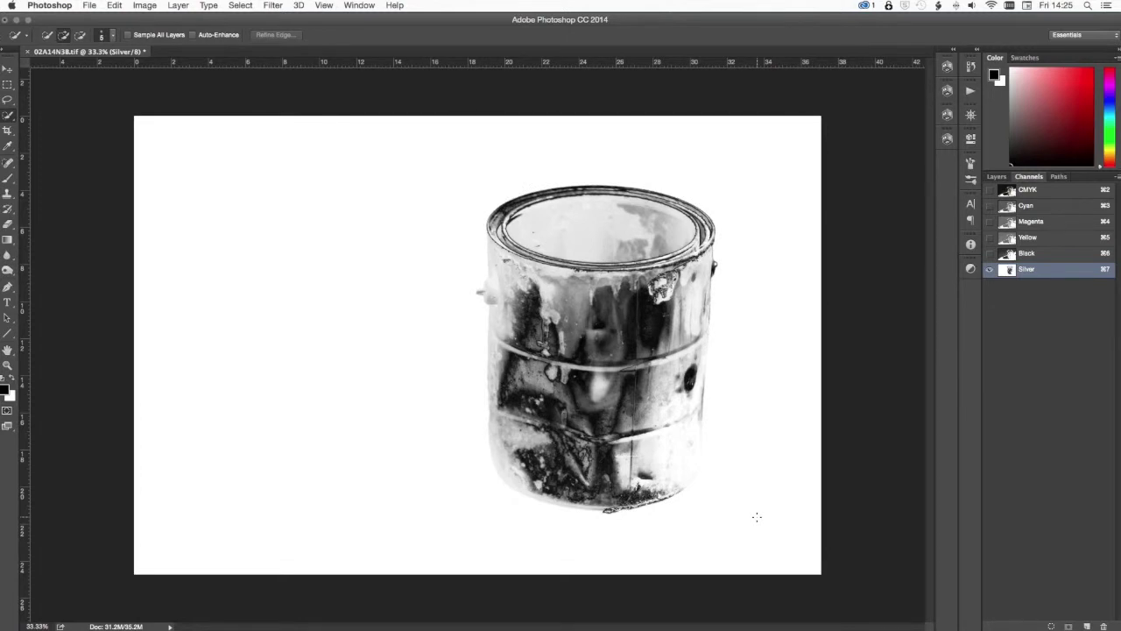
Show the CMYK channels together with the Silver channel and save the image
{"action": "left_click", "coordinate": [990, 189]}
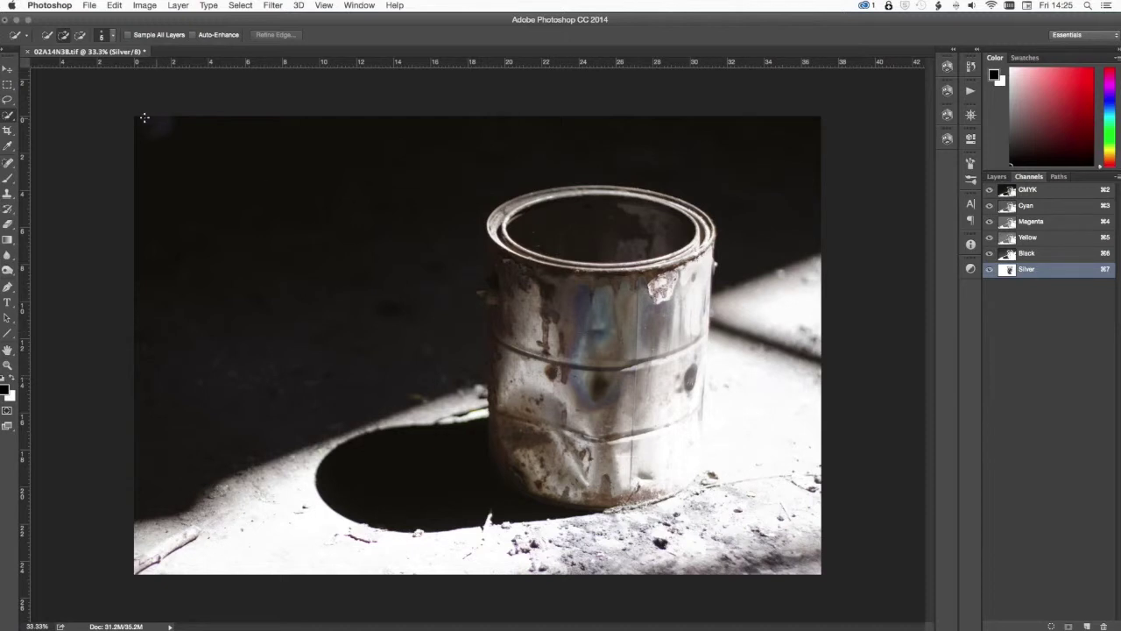
{"action": "left_click", "coordinate": [8, 69]}
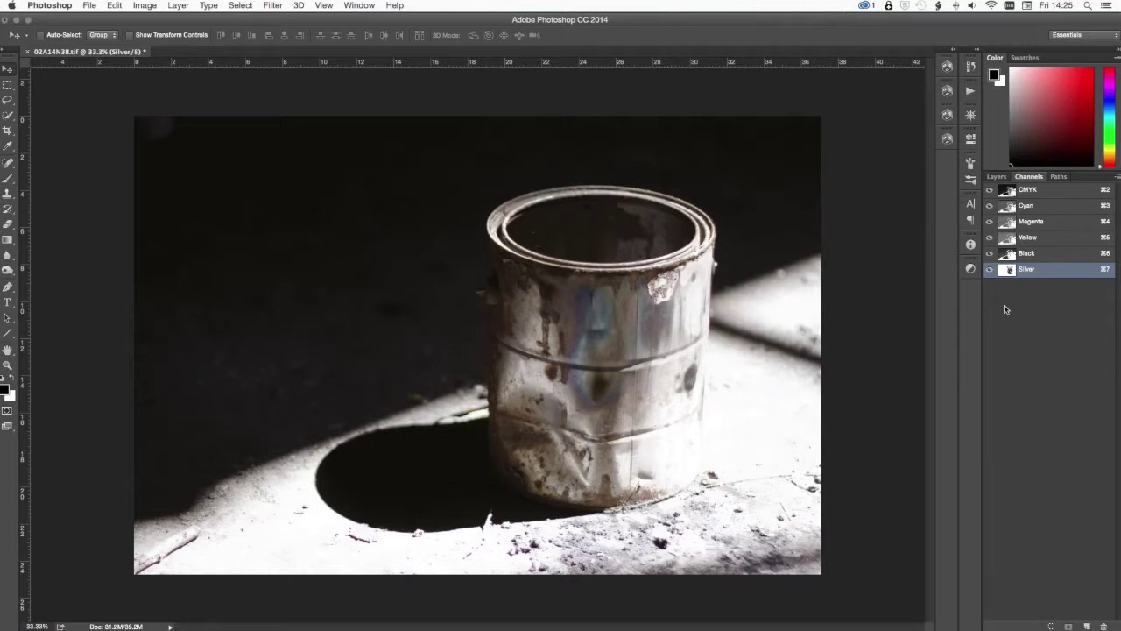
{"action": "key", "text": "super+s"}
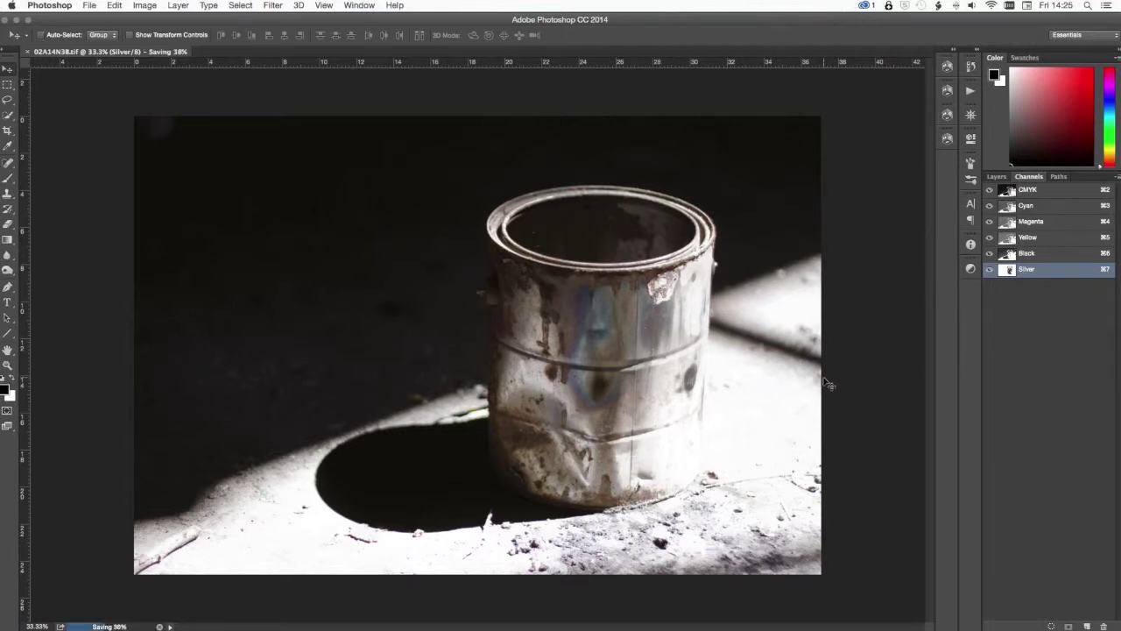
Switch to Illustrator and update the modified linked image in the Image-FX Demo document
{"action": "mouse_move", "coordinate": [565, 623]}
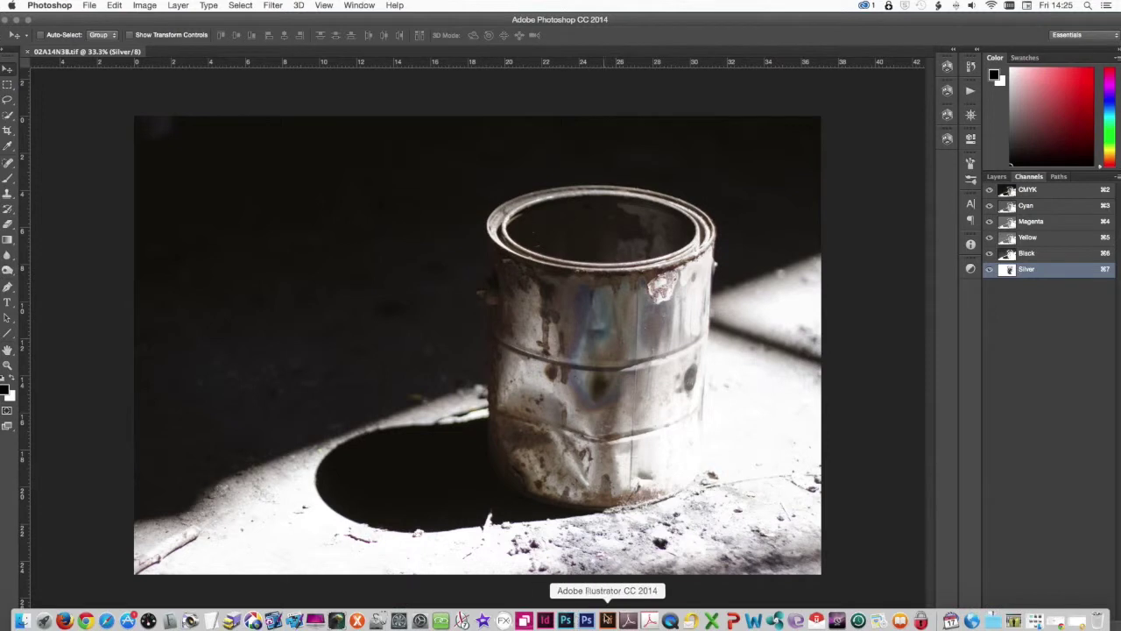
{"action": "left_click", "coordinate": [608, 621]}
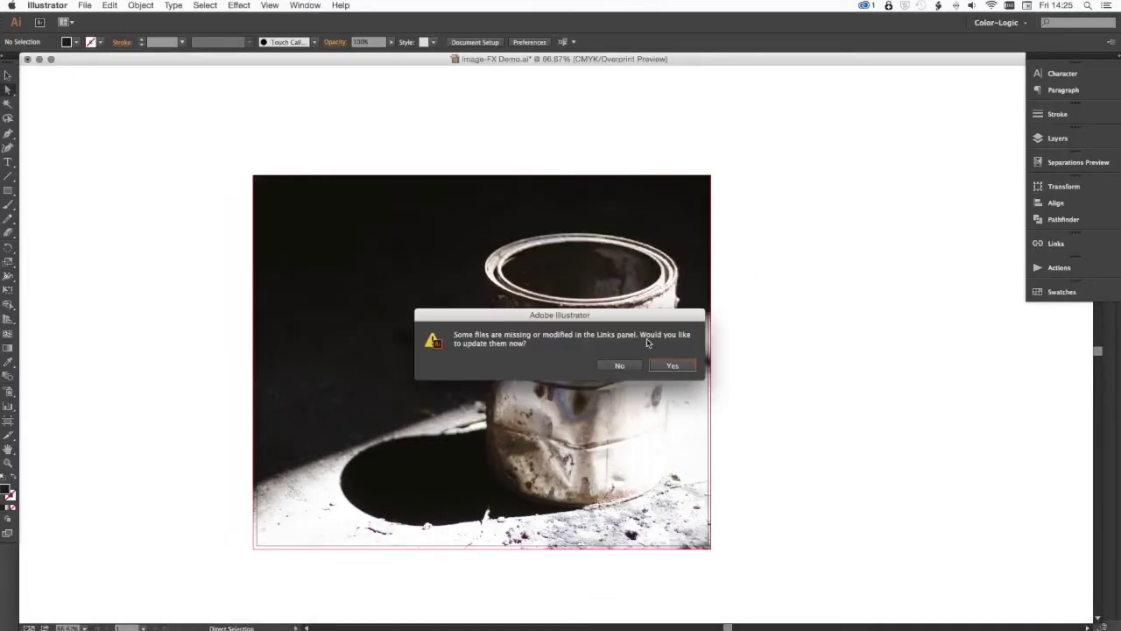
{"action": "left_click", "coordinate": [675, 366]}
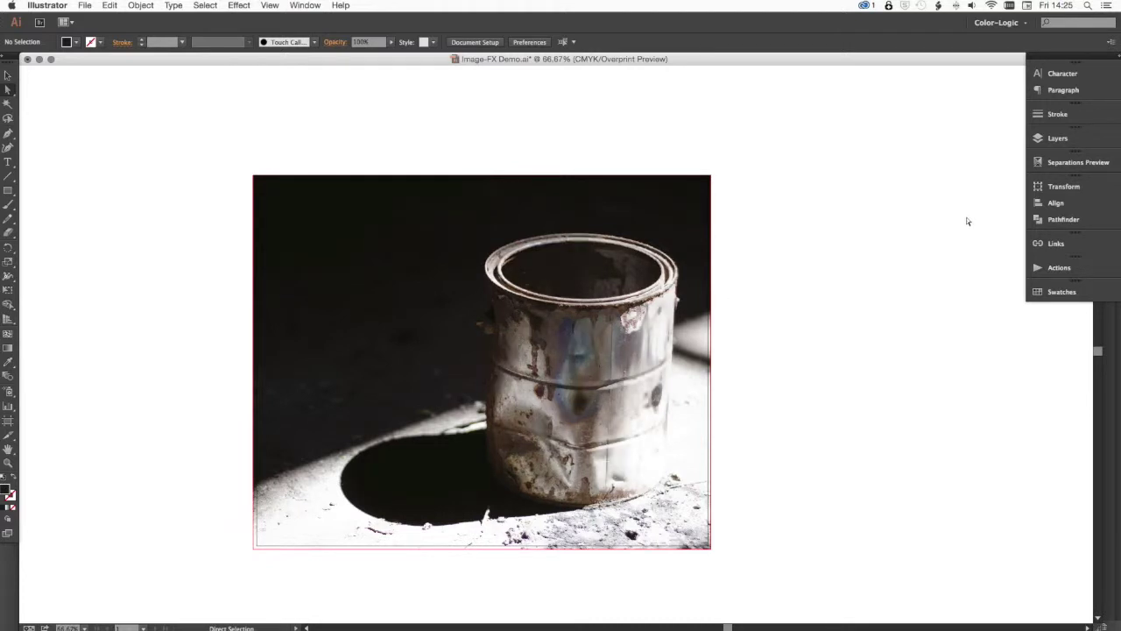
Preview the Silver separation alone by hiding the CMYK inks, and restore all the inks
{"action": "left_click", "coordinate": [1055, 164]}
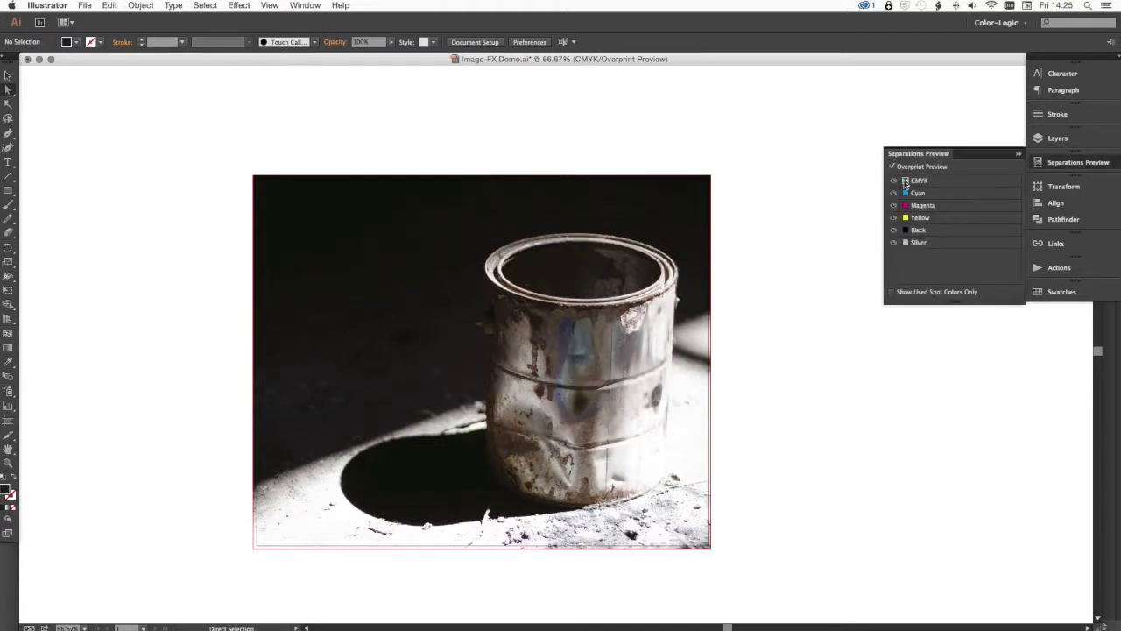
{"action": "left_click", "coordinate": [895, 181]}
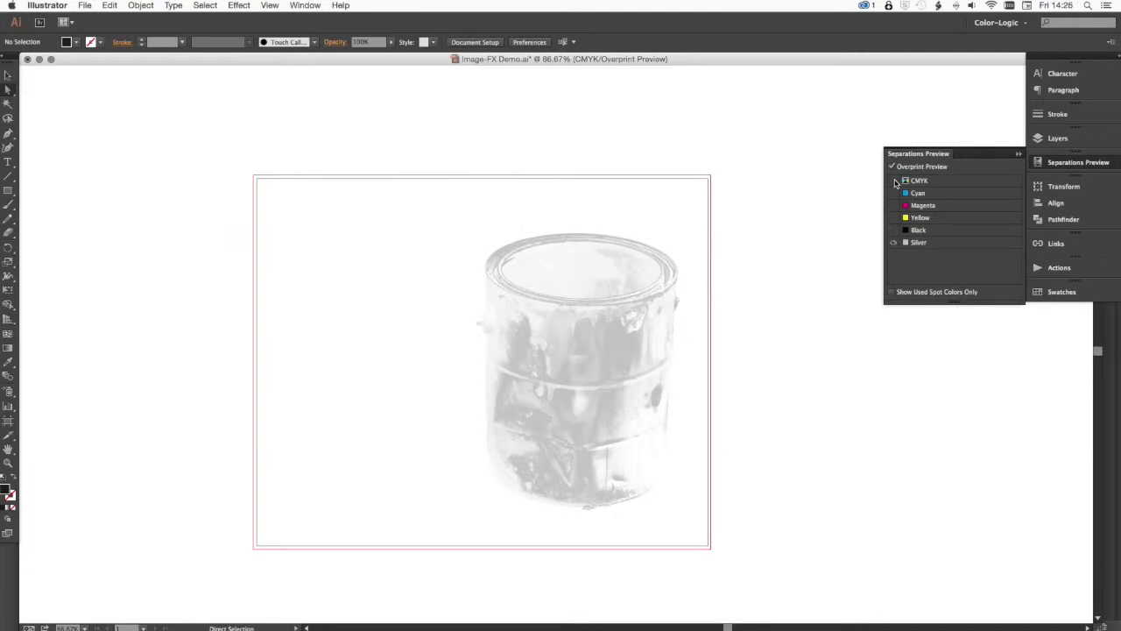
{"action": "left_click", "coordinate": [895, 181]}
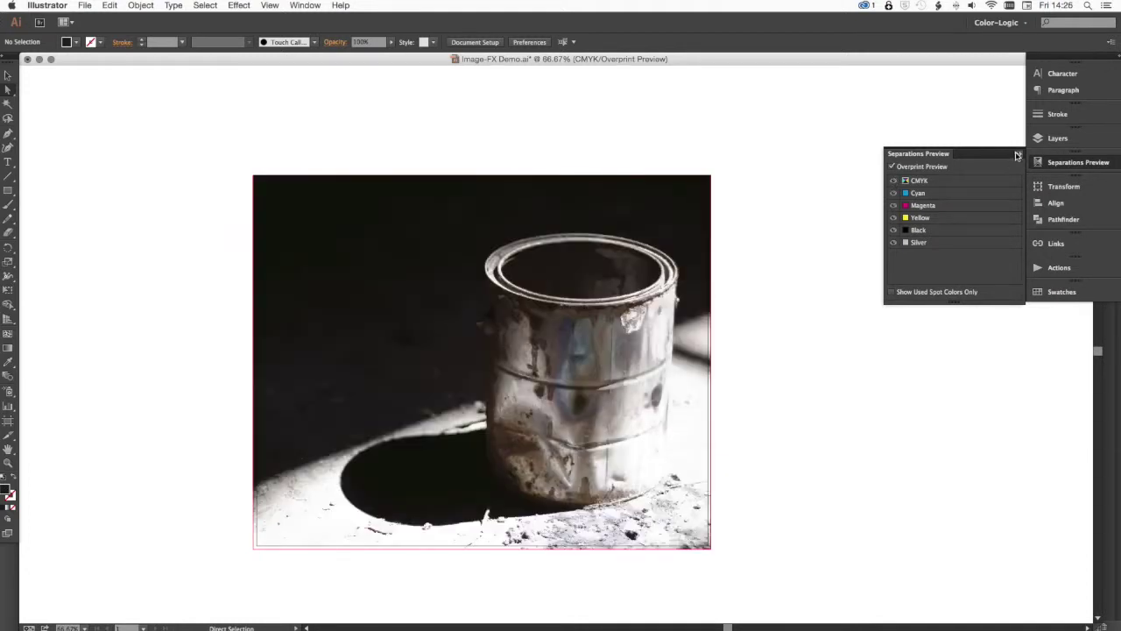
{"action": "left_click", "coordinate": [1017, 153]}
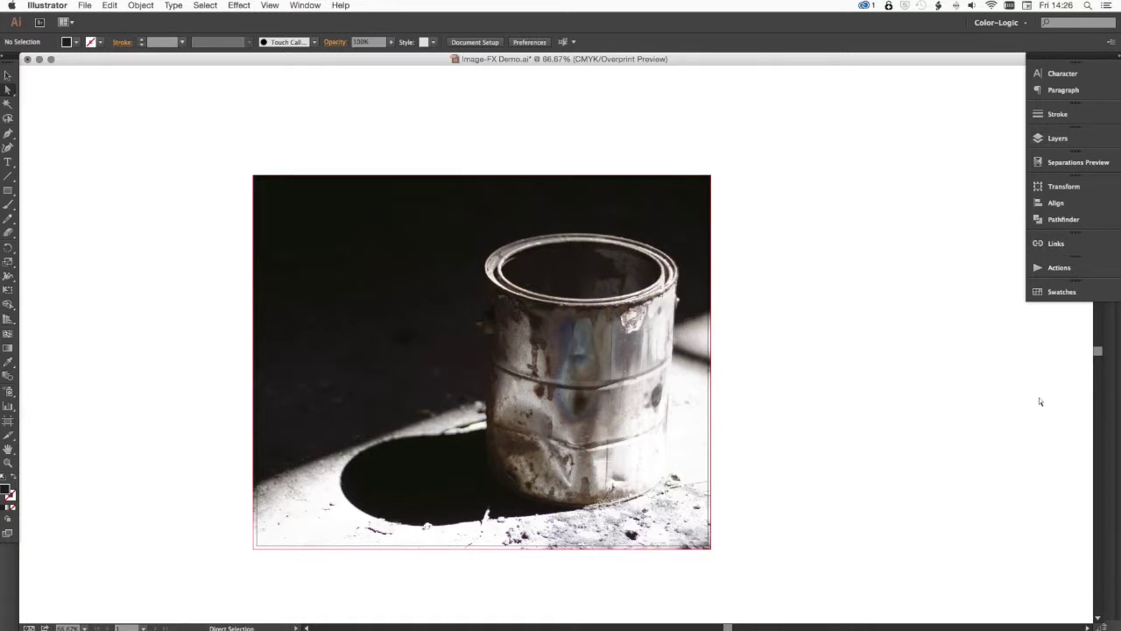
Make the Roses and Text layers visible
{"action": "left_click", "coordinate": [1051, 141]}
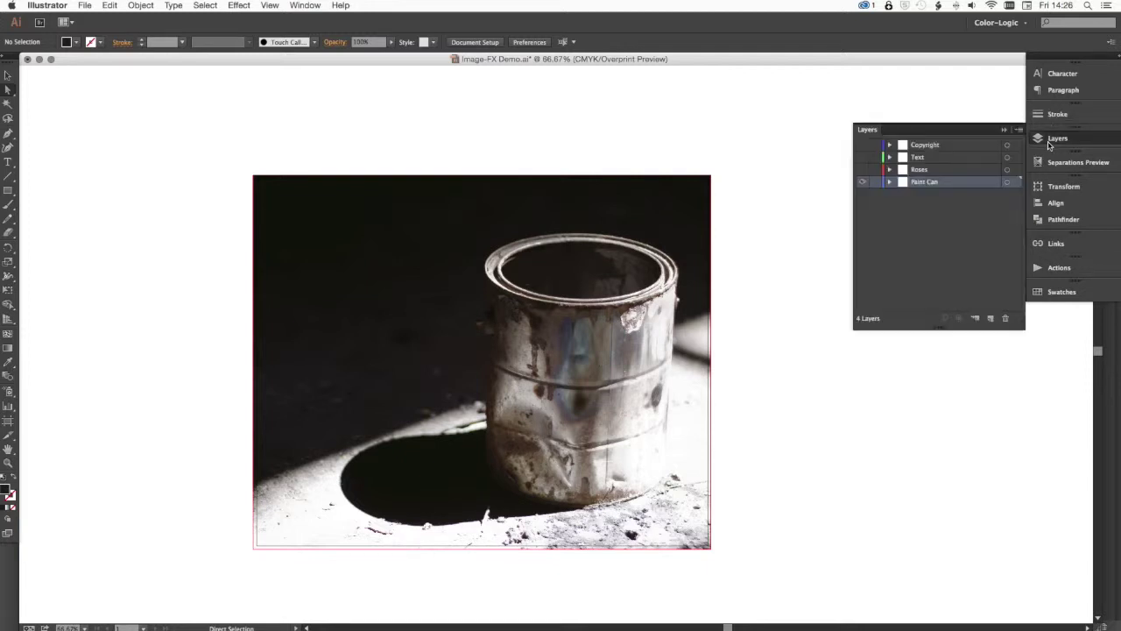
{"action": "left_click", "coordinate": [863, 170]}
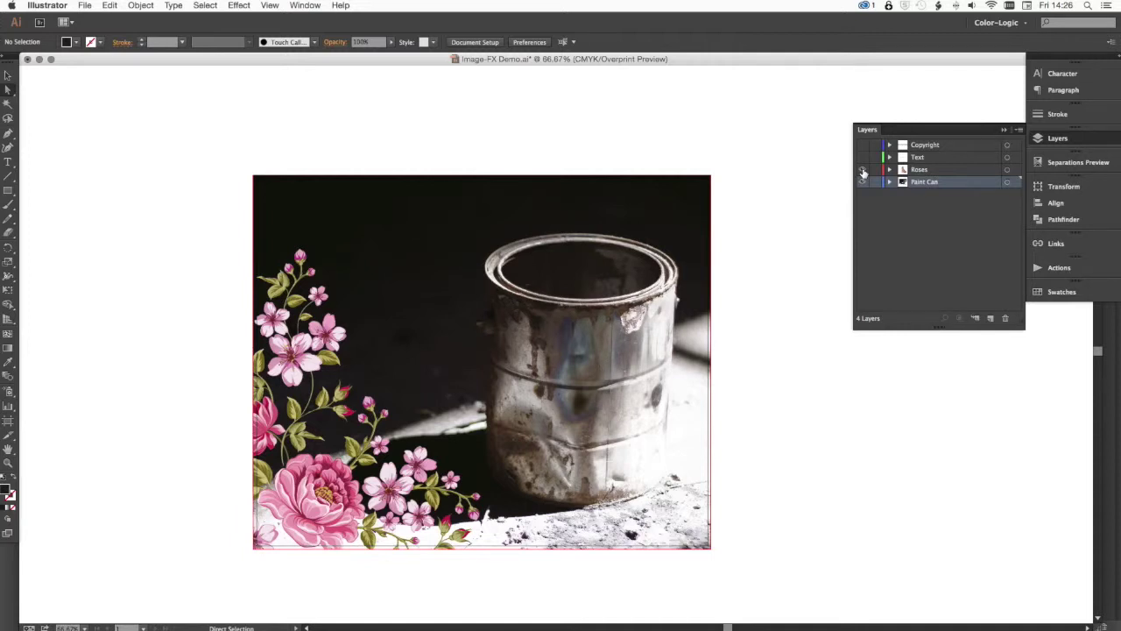
{"action": "left_click", "coordinate": [862, 157]}
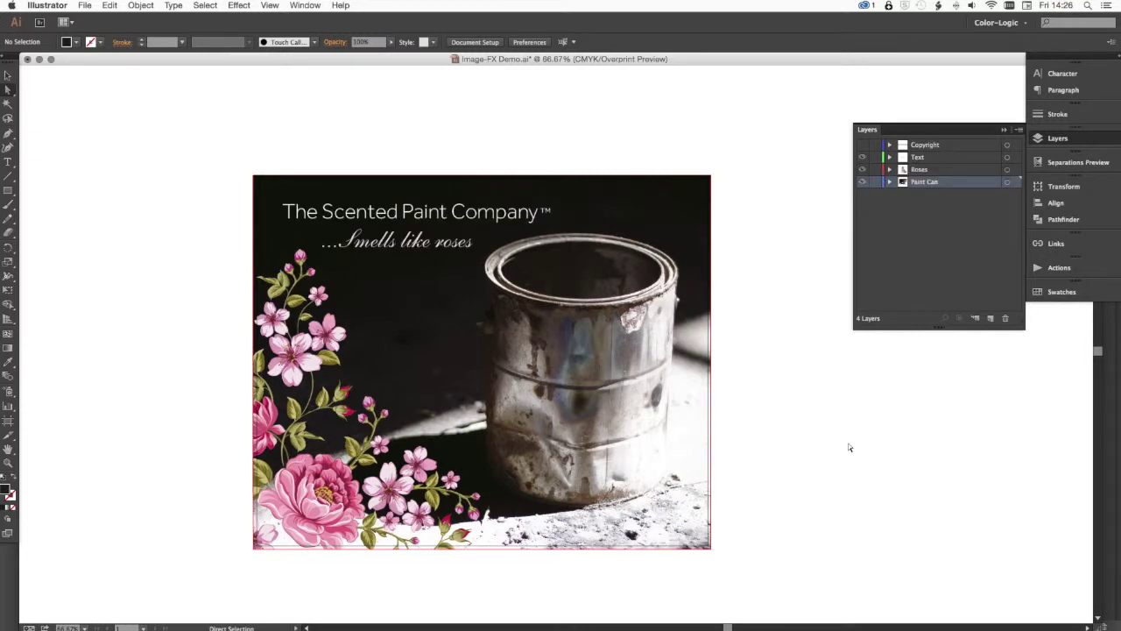
Apply the Silver spot swatch to the "The Scented Paint Company" headline and deselect it
{"action": "left_click", "coordinate": [410, 247]}
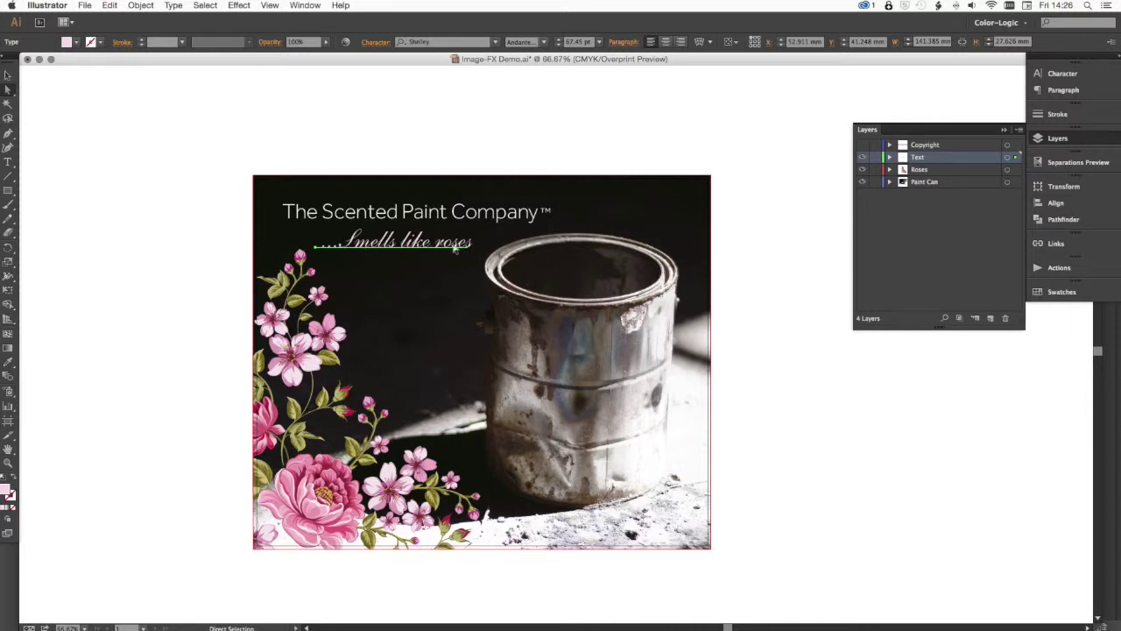
{"action": "left_click", "coordinate": [464, 220]}
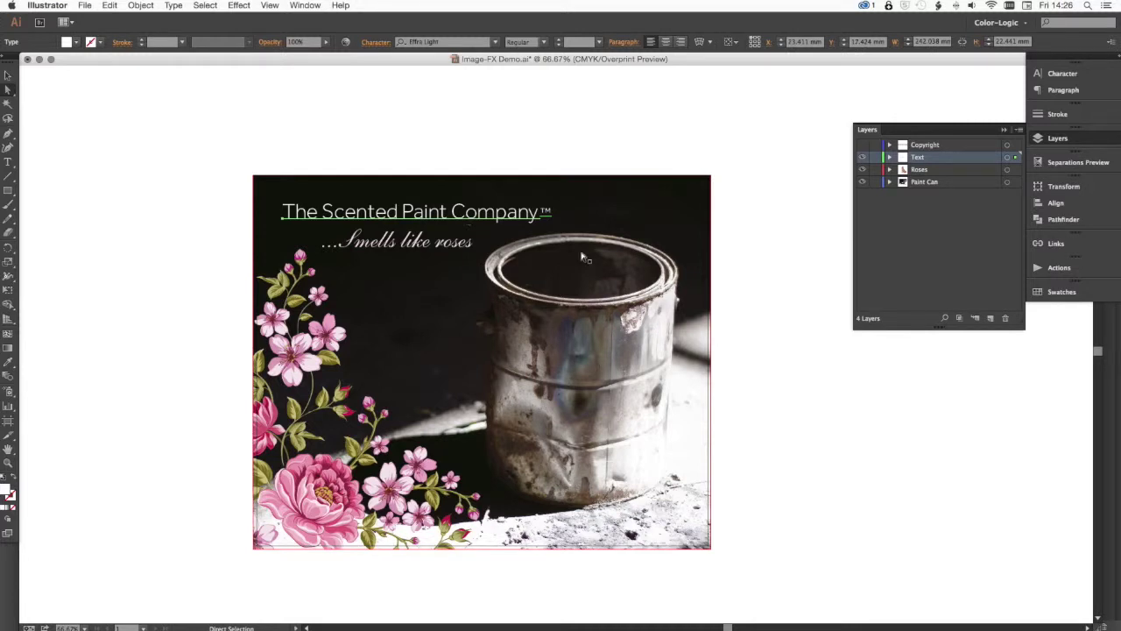
{"action": "left_click", "coordinate": [1062, 292]}
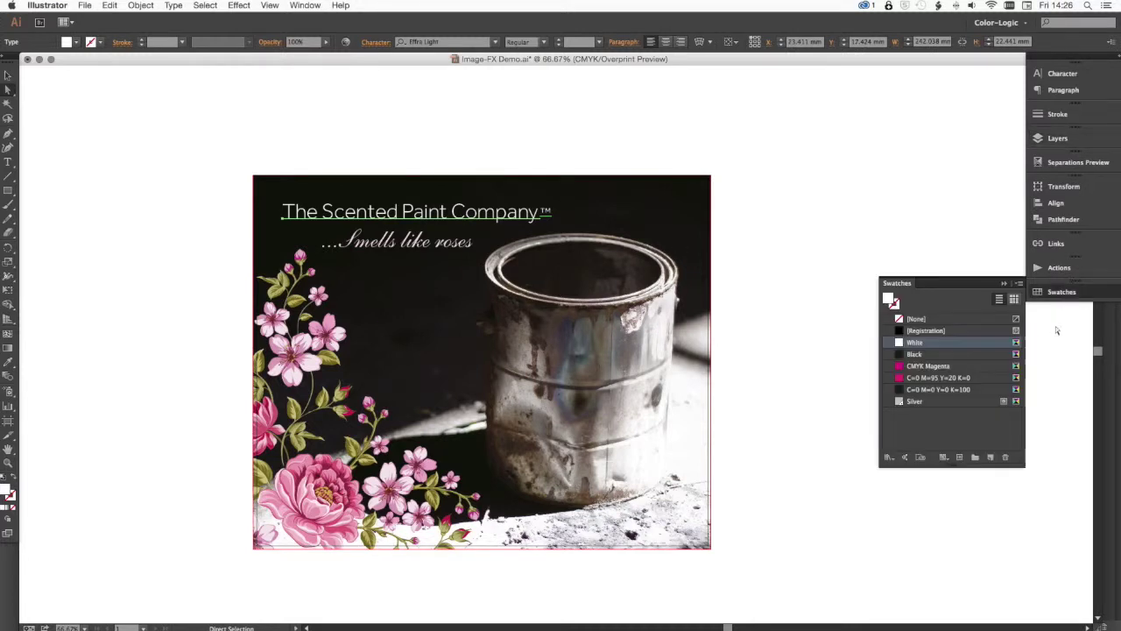
{"action": "left_click", "coordinate": [939, 402]}
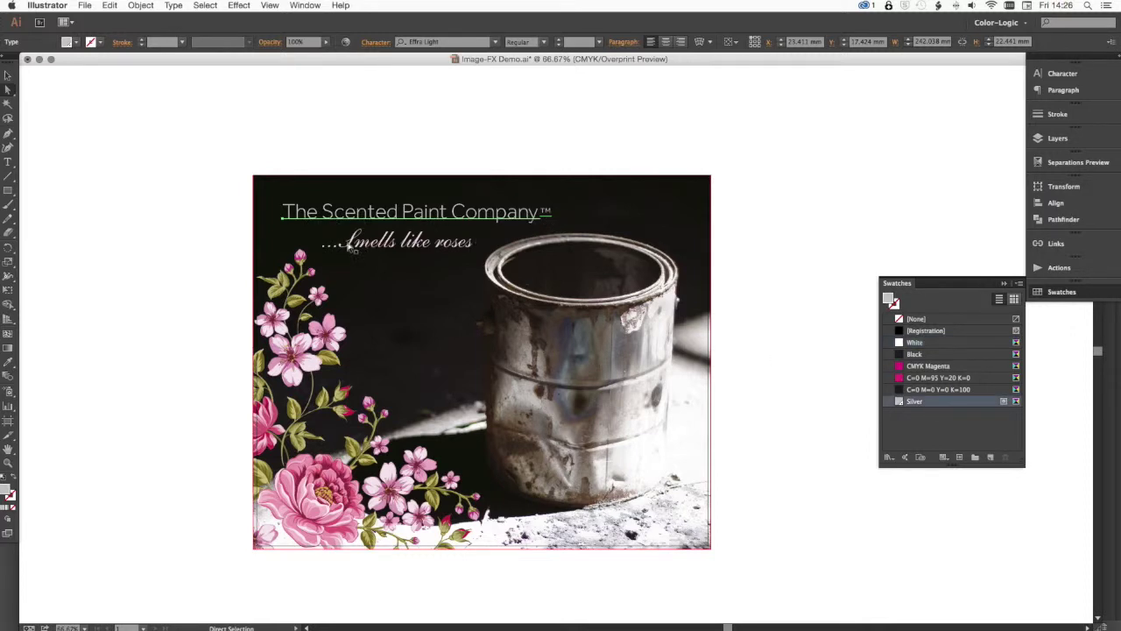
{"action": "left_click", "coordinate": [721, 426]}
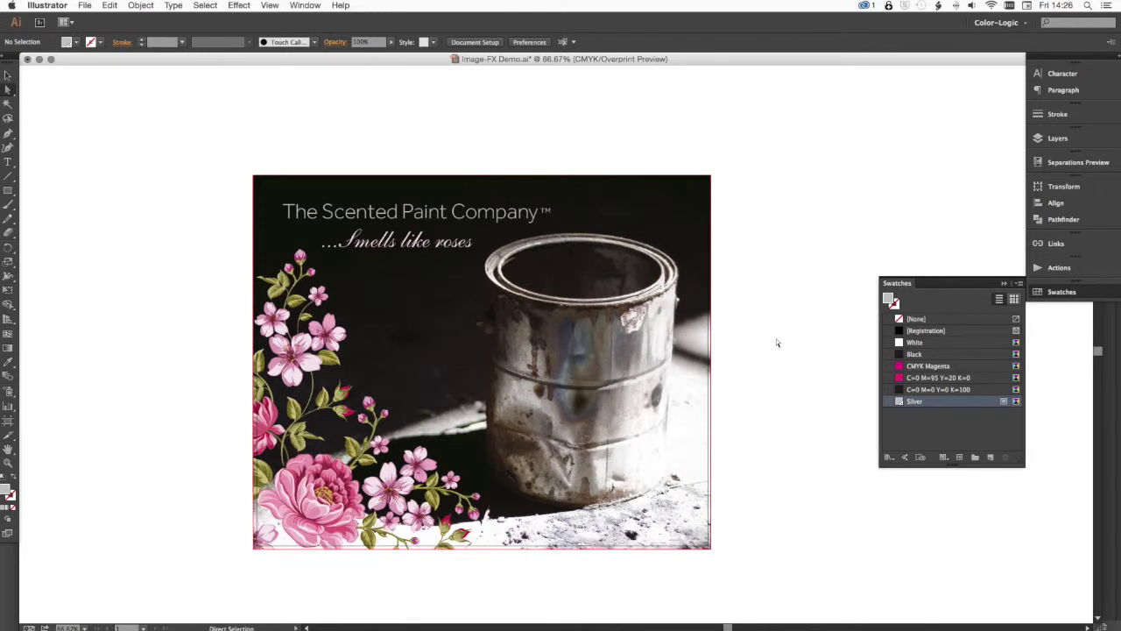
Make the Copyright layer visible and apply the Silver spot swatch to its line of small text
{"action": "left_click", "coordinate": [1046, 133]}
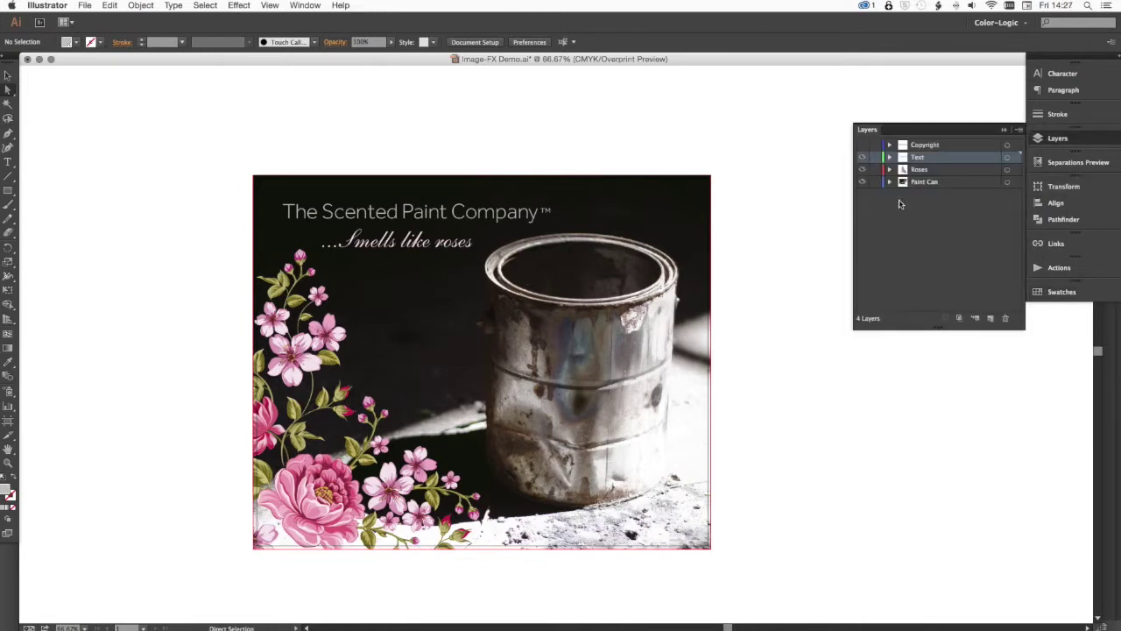
{"action": "left_click", "coordinate": [862, 145]}
{"action": "left_click", "coordinate": [668, 536]}
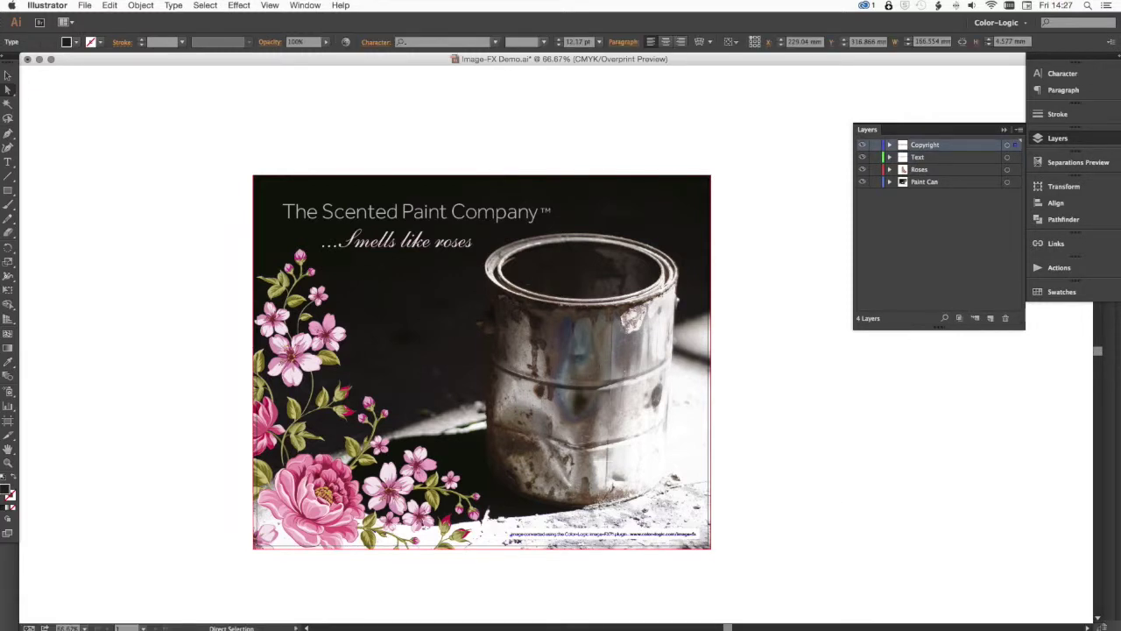
{"action": "left_click", "coordinate": [1062, 292]}
{"action": "left_click", "coordinate": [948, 403]}
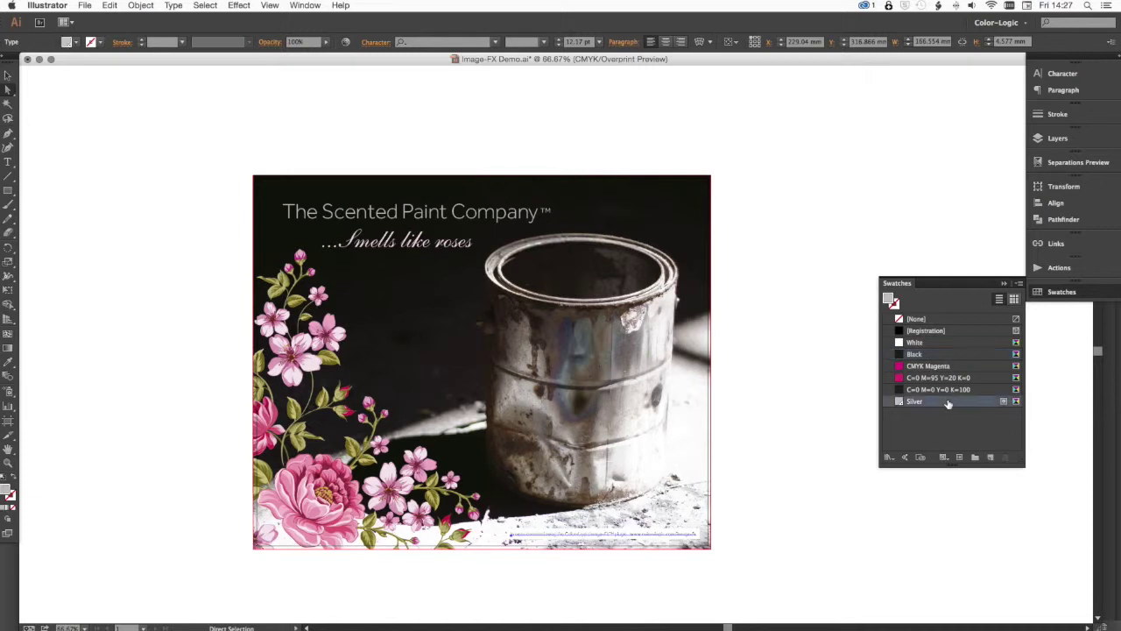
{"action": "left_click", "coordinate": [1004, 283]}
{"action": "left_click", "coordinate": [943, 285]}
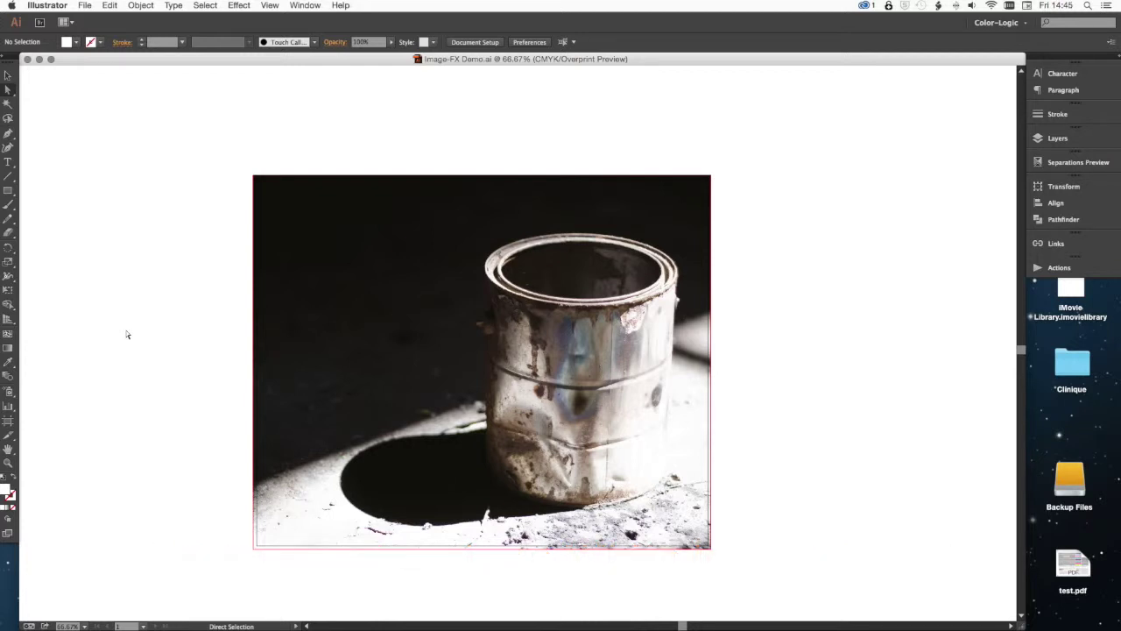
Open the linked paint can image 02A14N3B.tif from the Image-FX demo folder in Photoshop
{"action": "left_click", "coordinate": [617, 248]}
{"action": "left_click", "coordinate": [572, 626]}
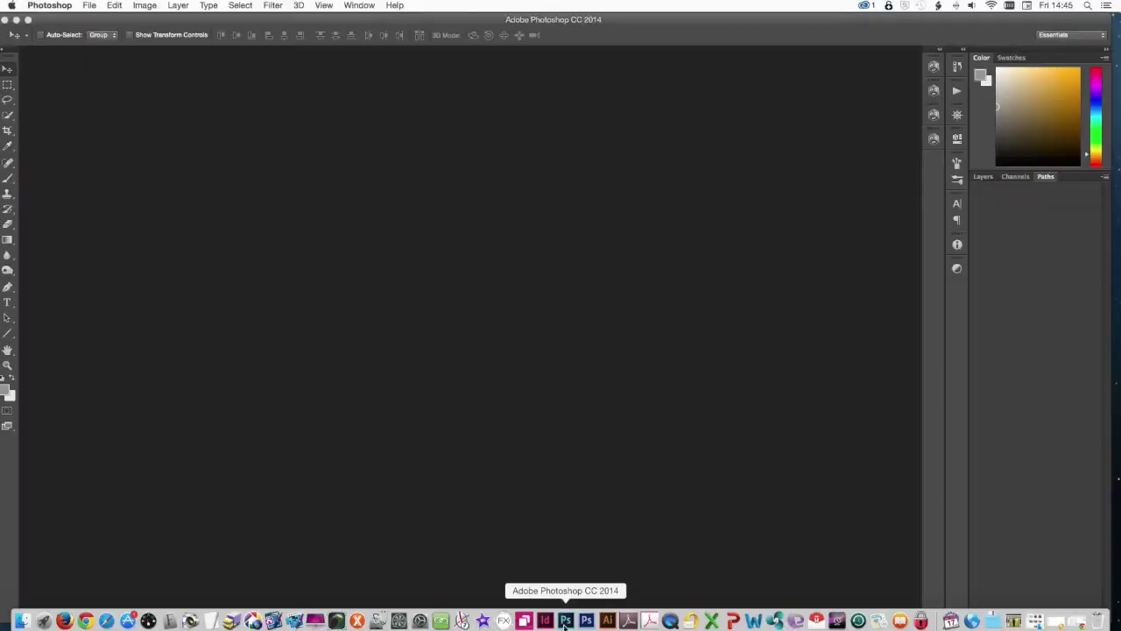
{"action": "left_click", "coordinate": [640, 625]}
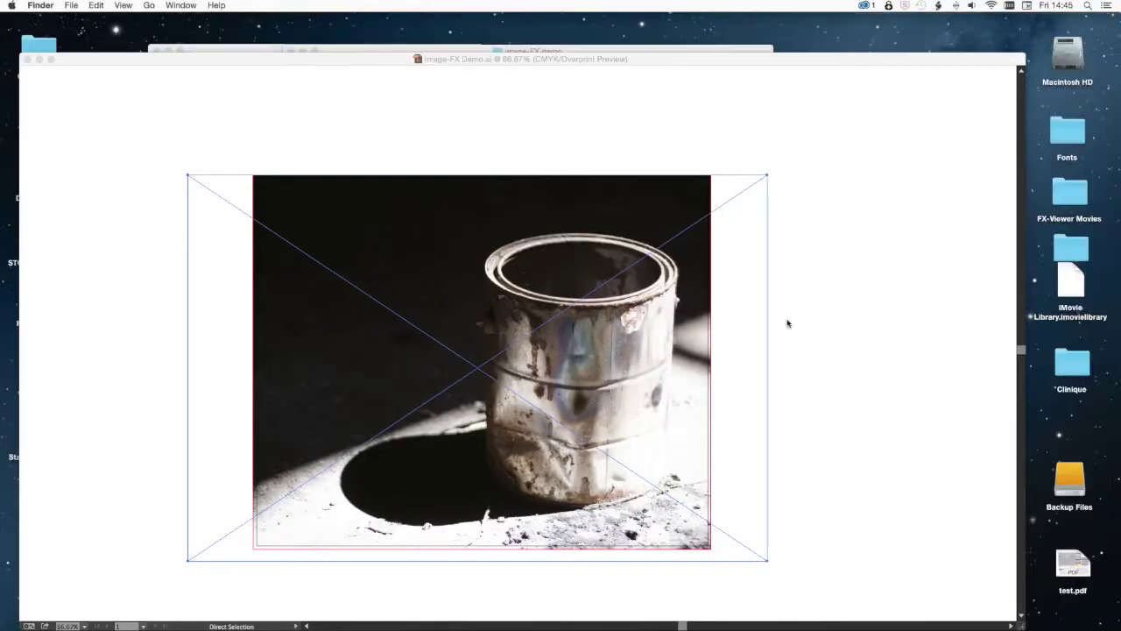
{"action": "left_click", "coordinate": [412, 50]}
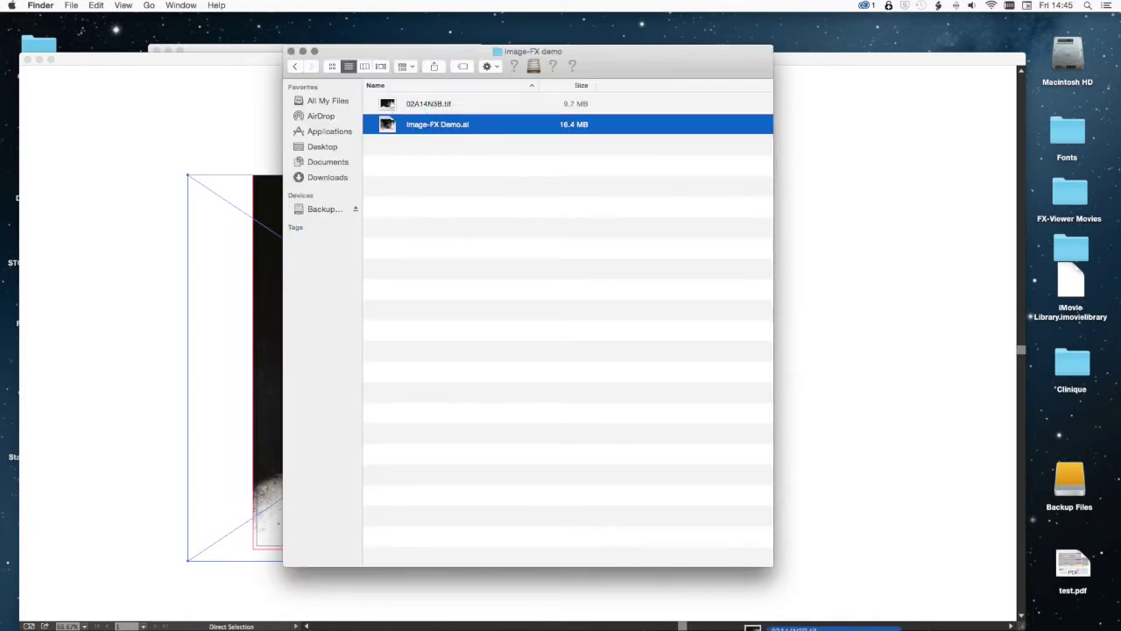
{"action": "left_click", "coordinate": [563, 621]}
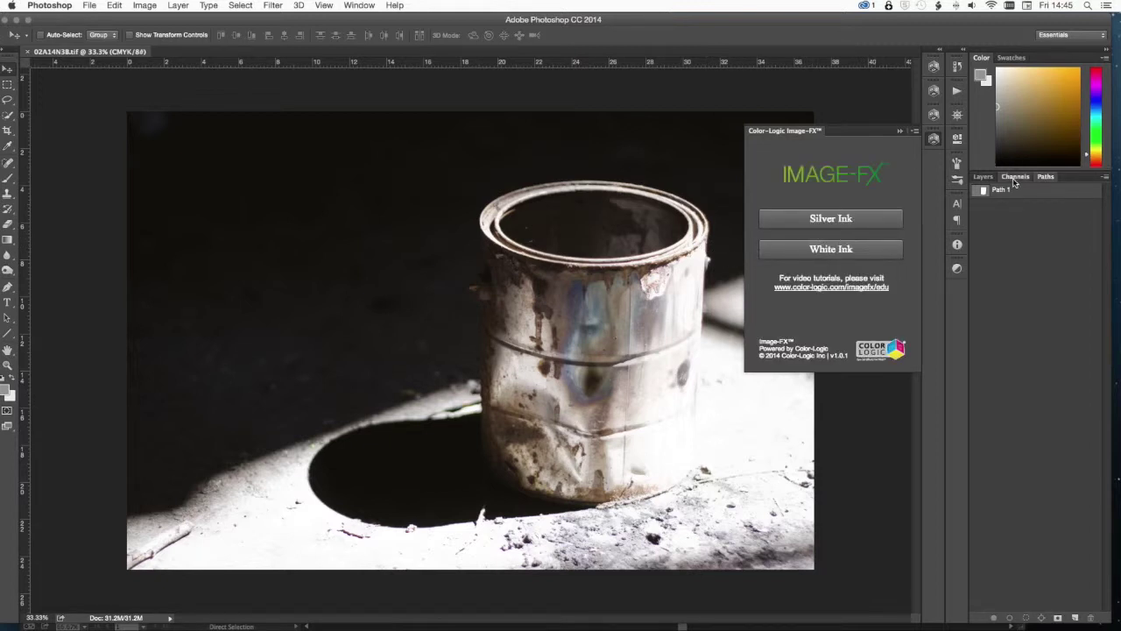
Generate a White ink channel for the paint can image with Image-FX and close its panel
{"action": "left_click", "coordinate": [1016, 176]}
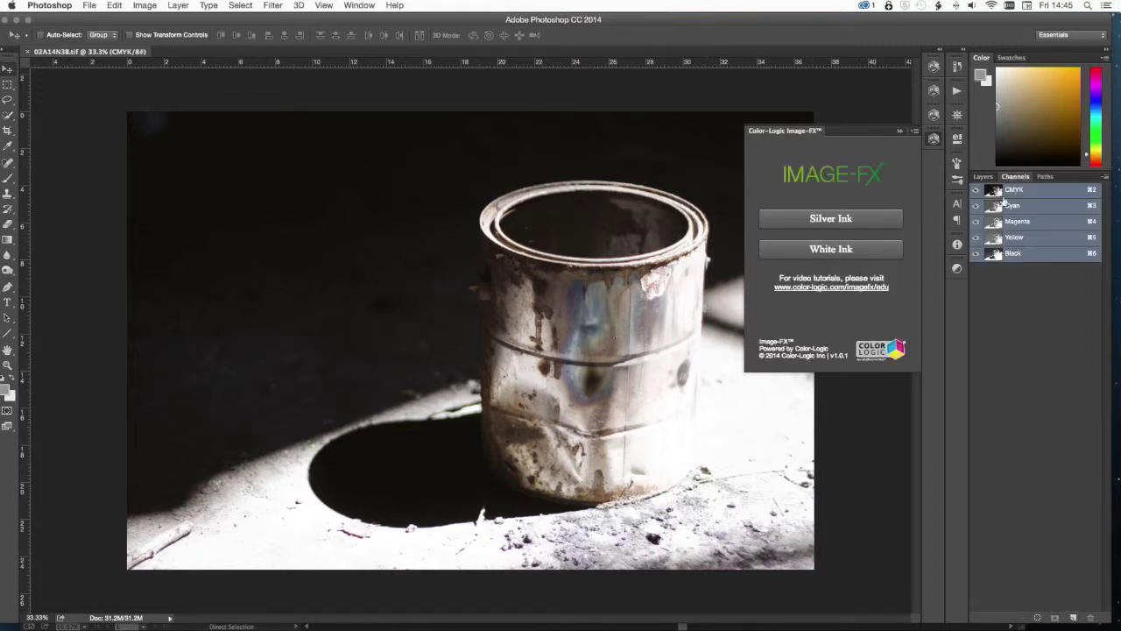
{"action": "left_click", "coordinate": [832, 251]}
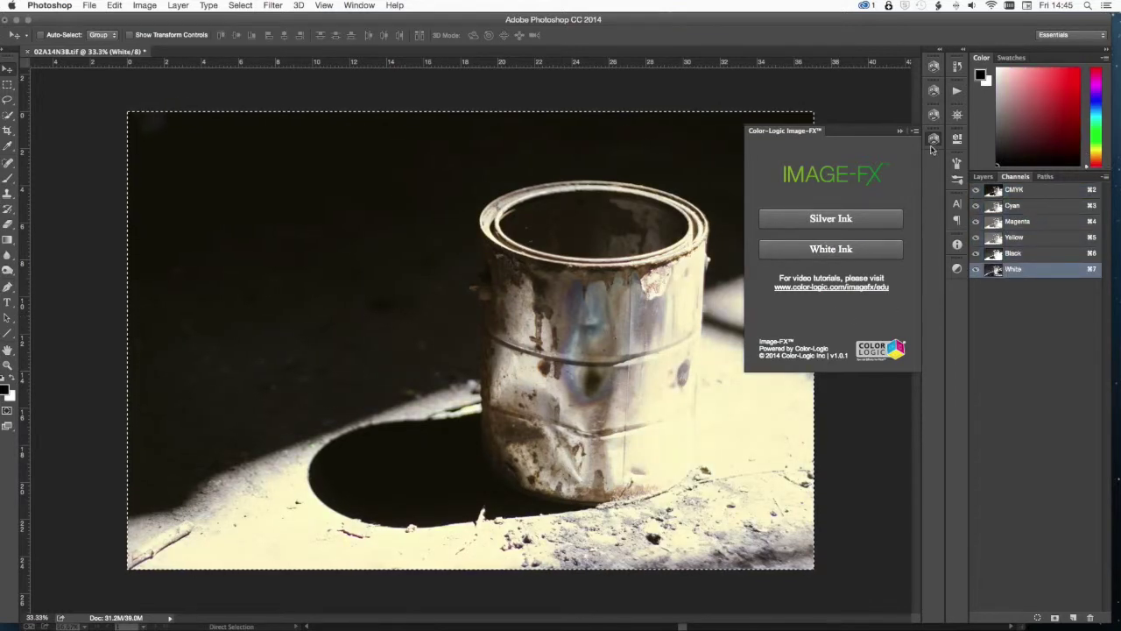
{"action": "left_click", "coordinate": [934, 137]}
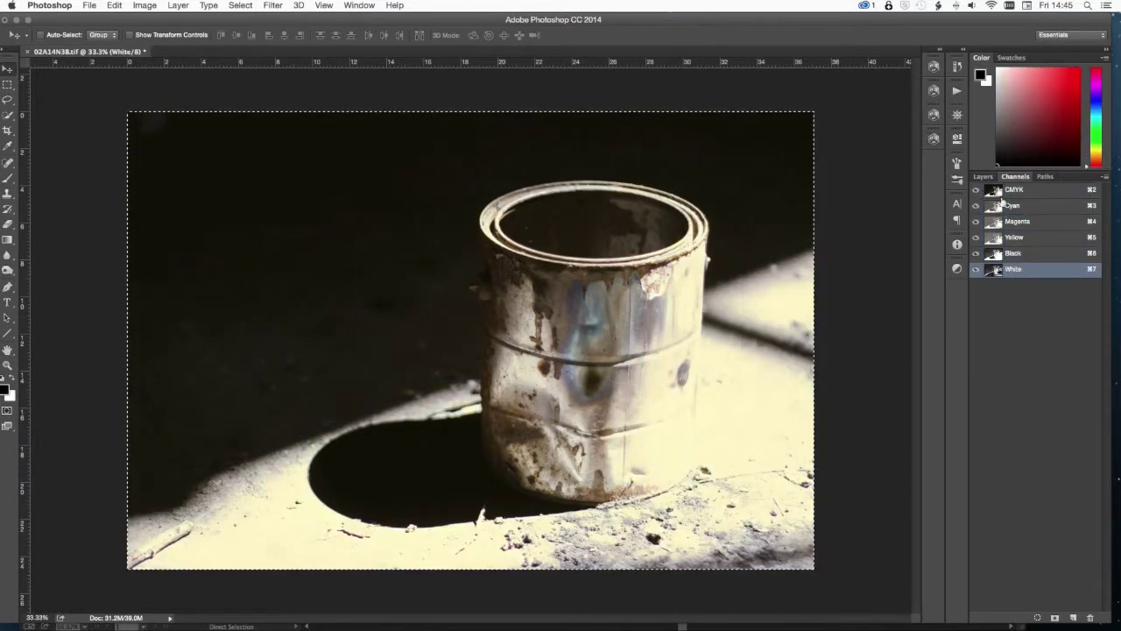
Inspect the CMYK ink color of the White spot channel and cancel its options without changing anything
{"action": "double_click", "coordinate": [996, 271]}
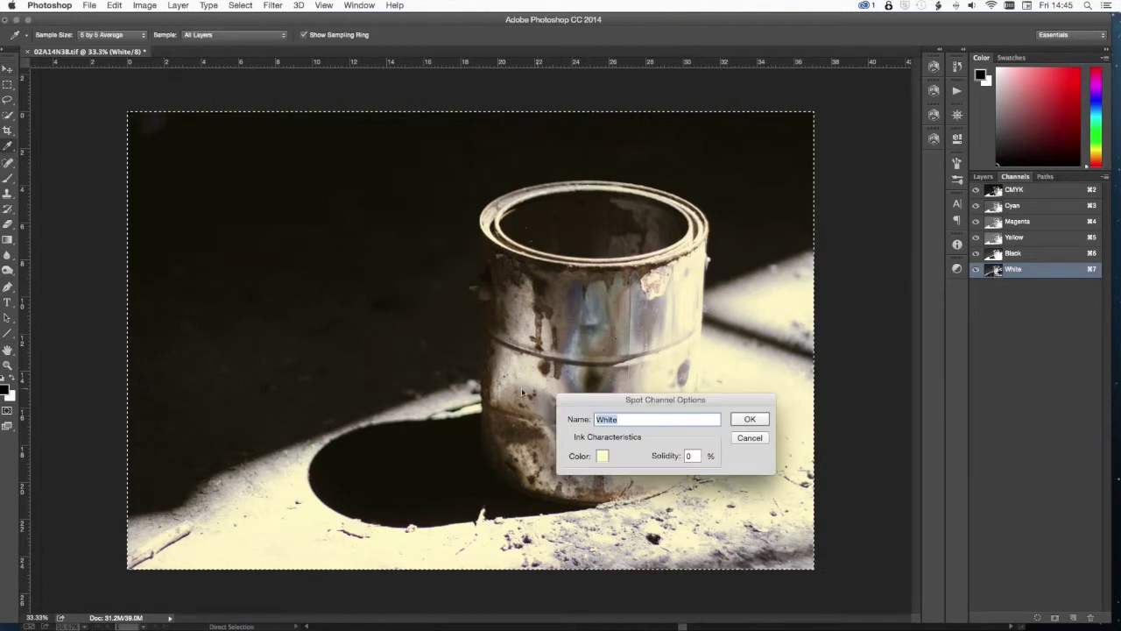
{"action": "left_click", "coordinate": [603, 455]}
{"action": "double_click", "coordinate": [937, 263]}
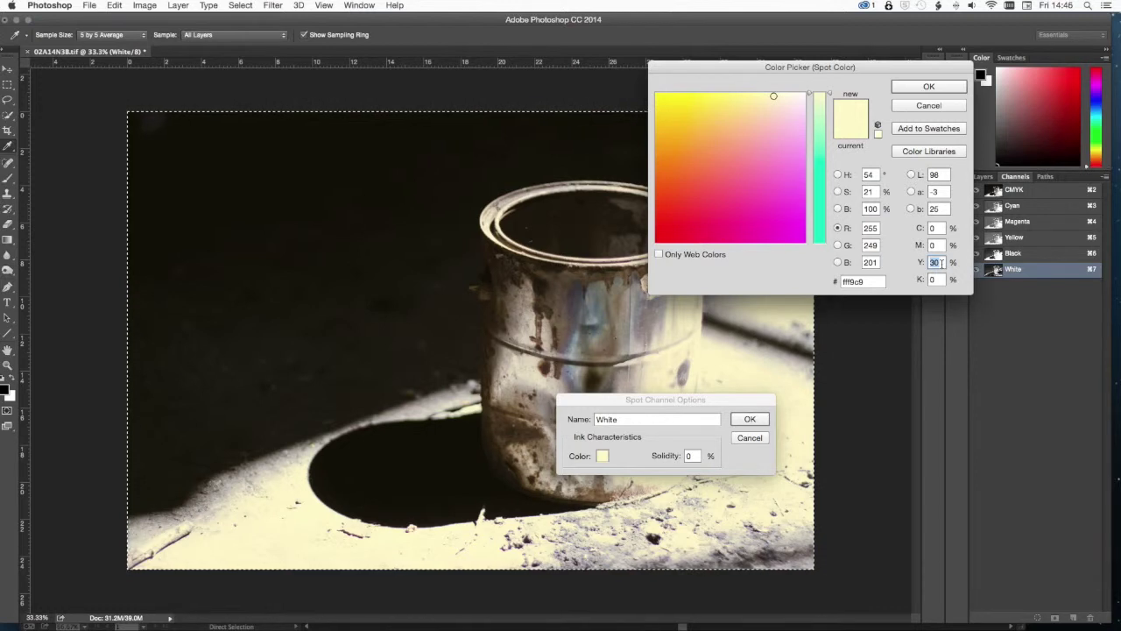
{"action": "left_click", "coordinate": [928, 105]}
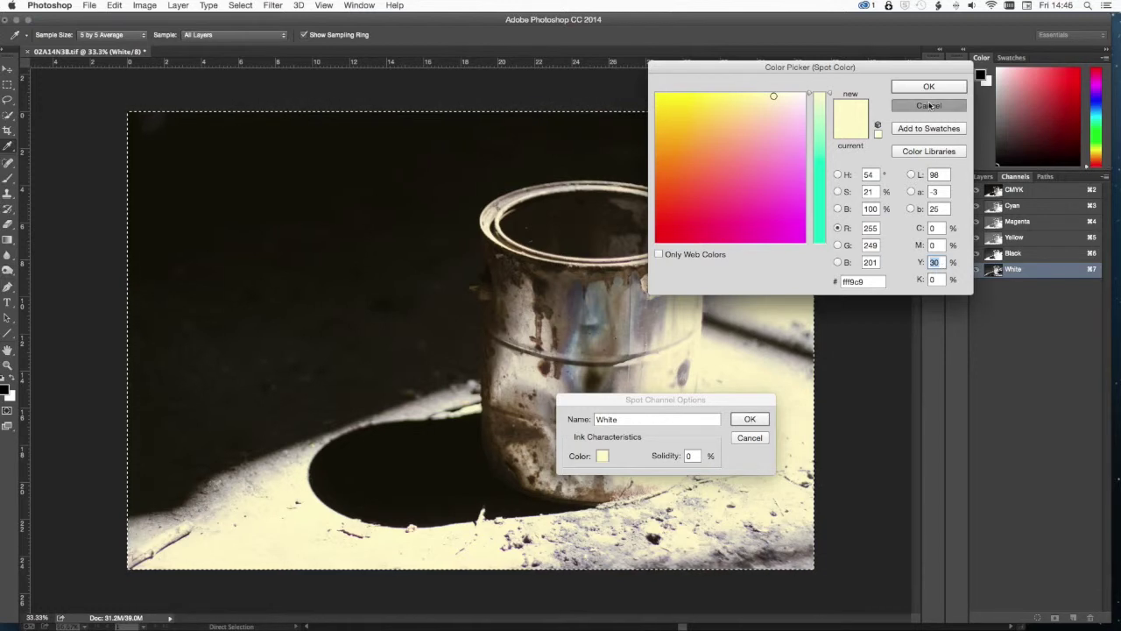
{"action": "left_click", "coordinate": [750, 437]}
{"action": "key", "text": "v"}
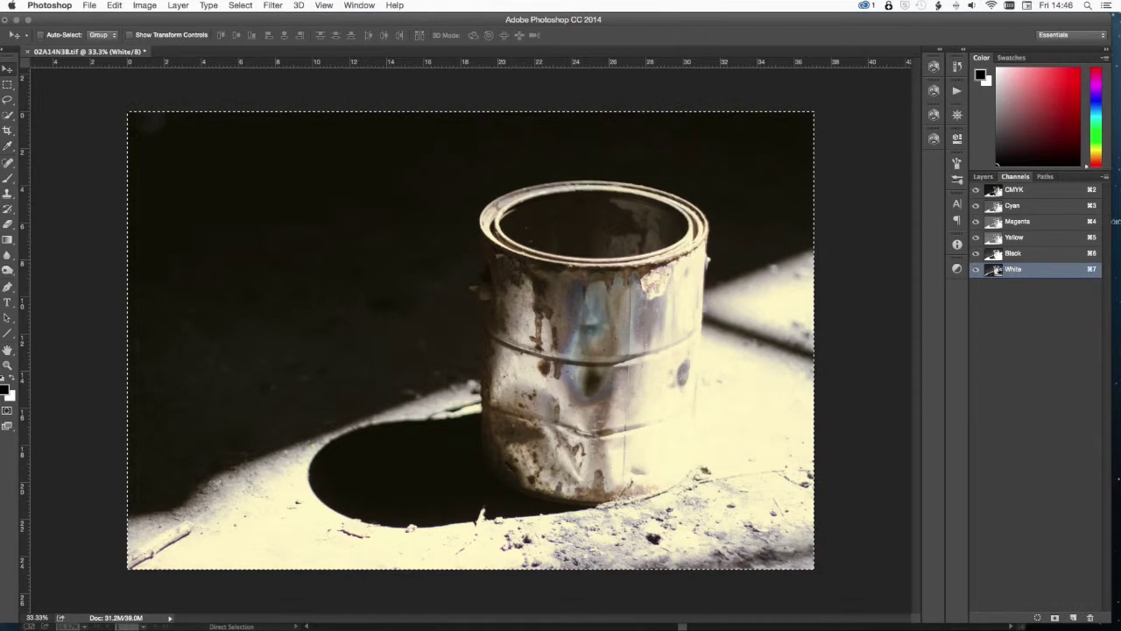
Load Path 1 as a selection around the can and display the White channel alone
{"action": "left_click", "coordinate": [1046, 176]}
{"action": "left_click", "coordinate": [984, 191], "text": "super"}
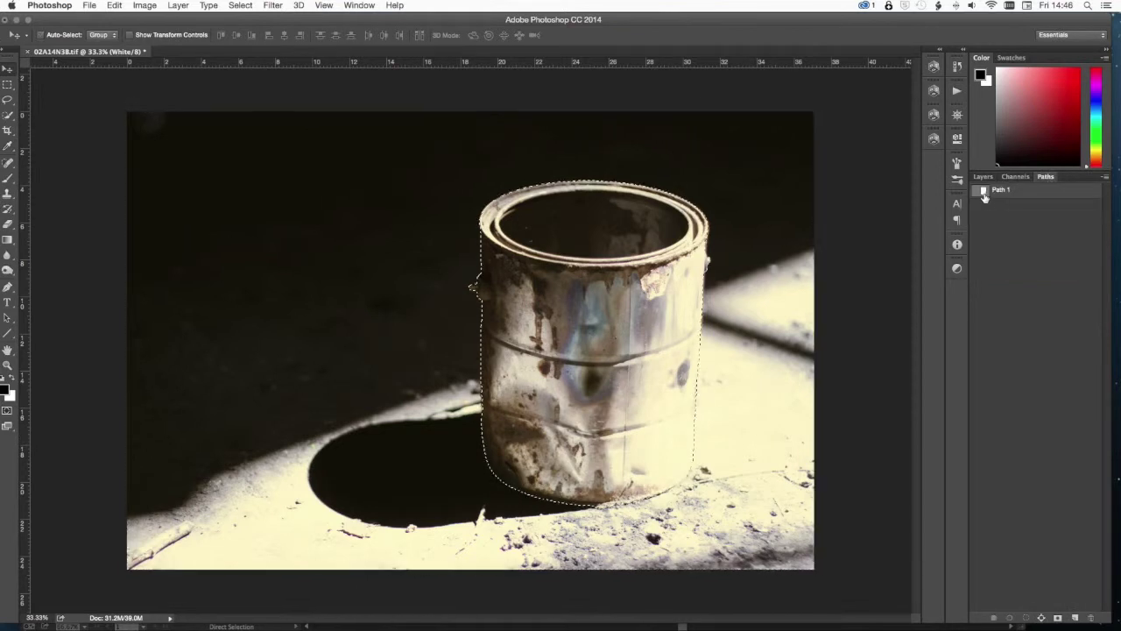
{"action": "left_click", "coordinate": [1016, 176]}
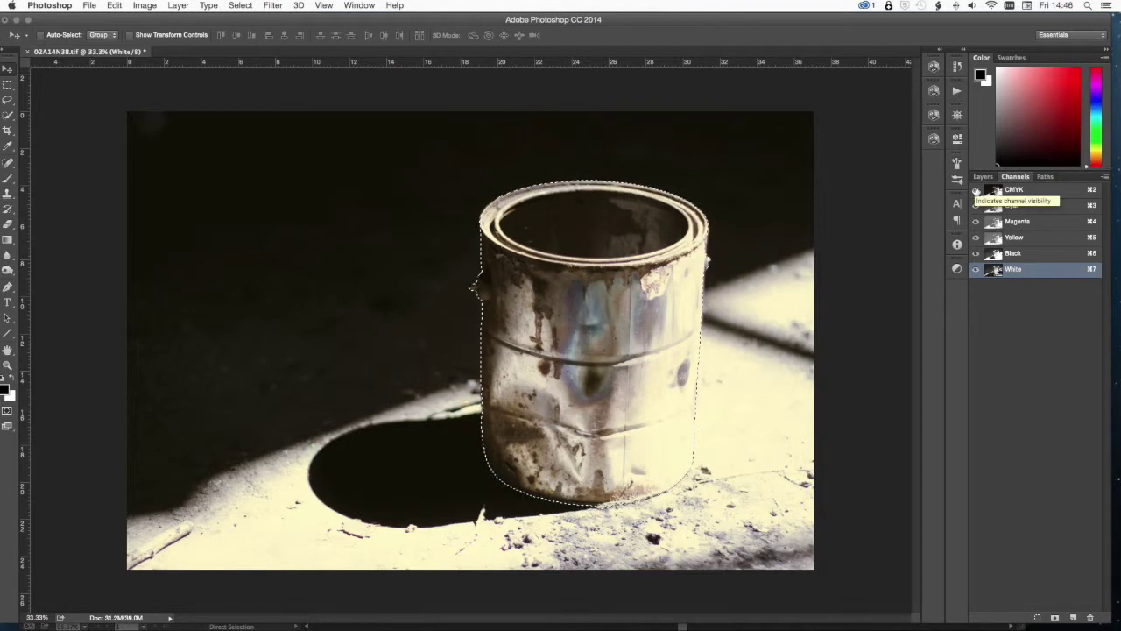
{"action": "left_click", "coordinate": [977, 190]}
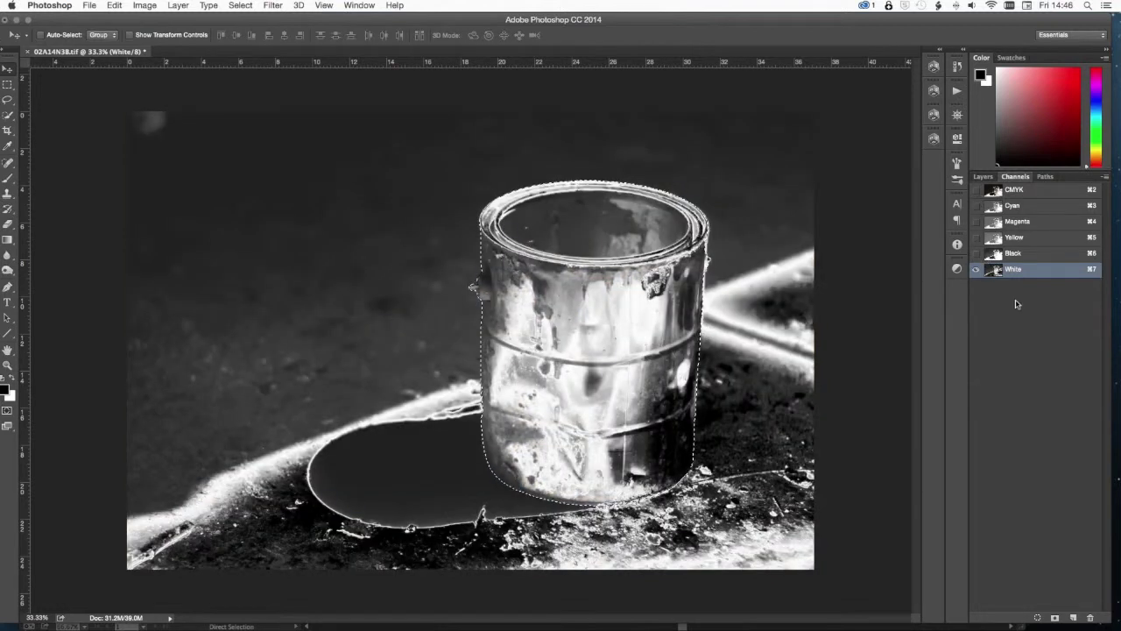
Invert the selection and fill the White channel's background with black at 100% opacity, then deselect and redisplay the CMYK channels
{"action": "key", "text": "shift+BackSpace"}
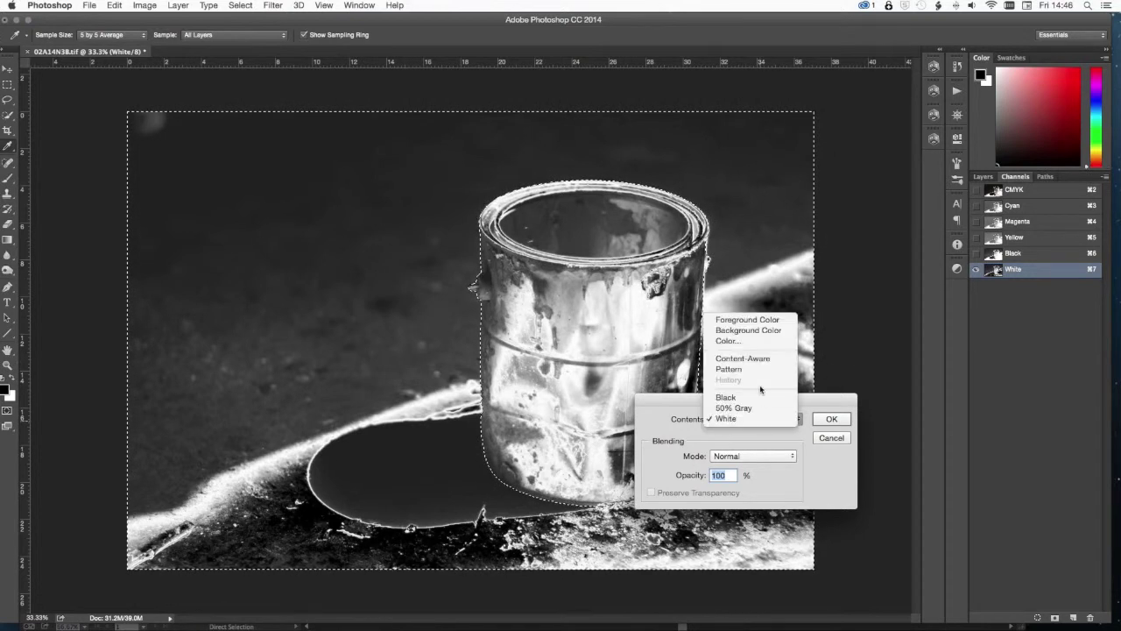
{"action": "left_click", "coordinate": [736, 397]}
{"action": "key", "text": "Return"}
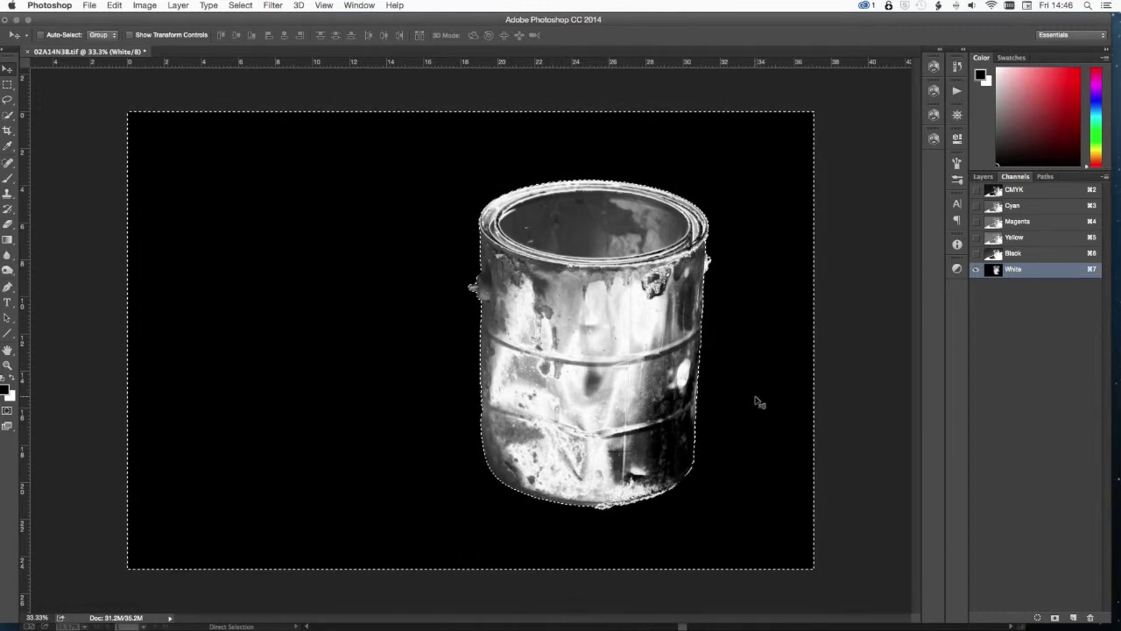
{"action": "left_click", "coordinate": [7, 85]}
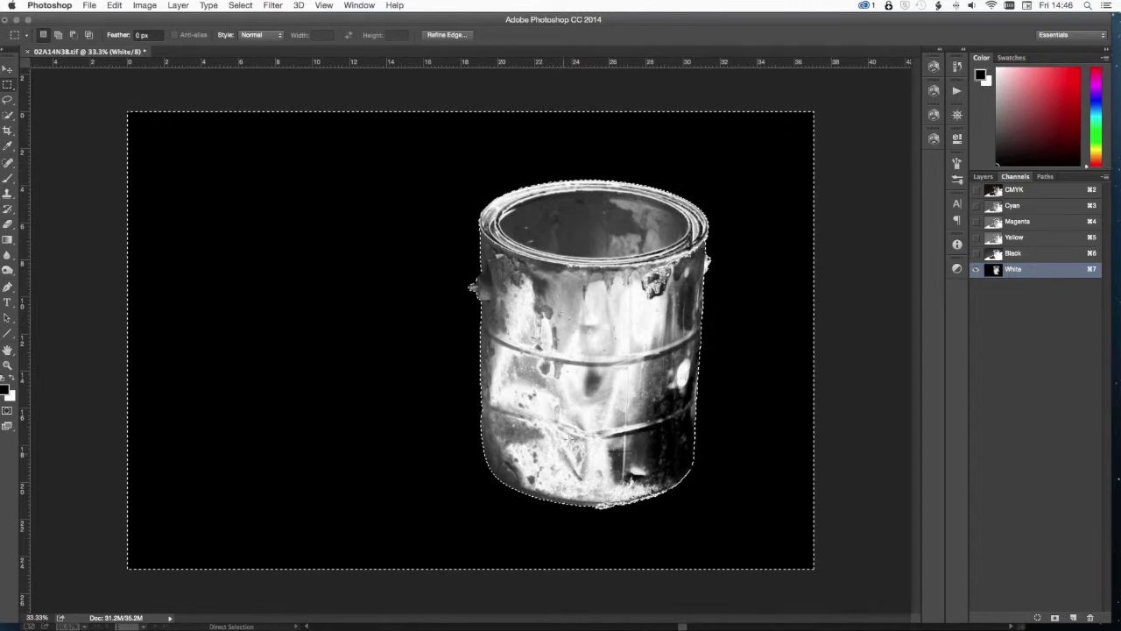
{"action": "left_click", "coordinate": [830, 446]}
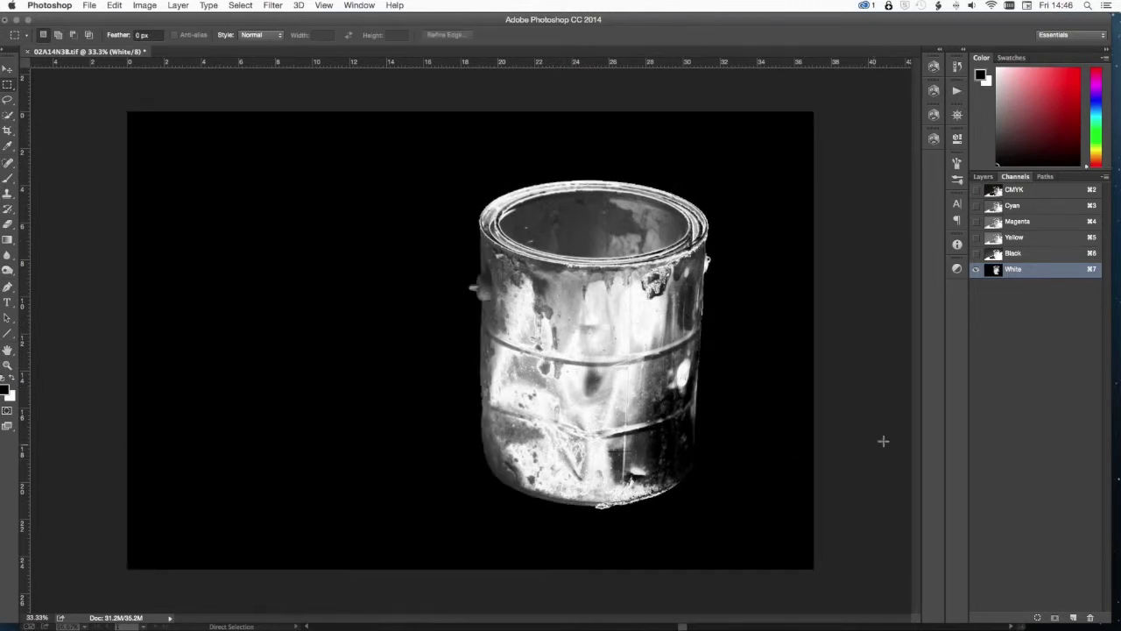
{"action": "left_click", "coordinate": [976, 189]}
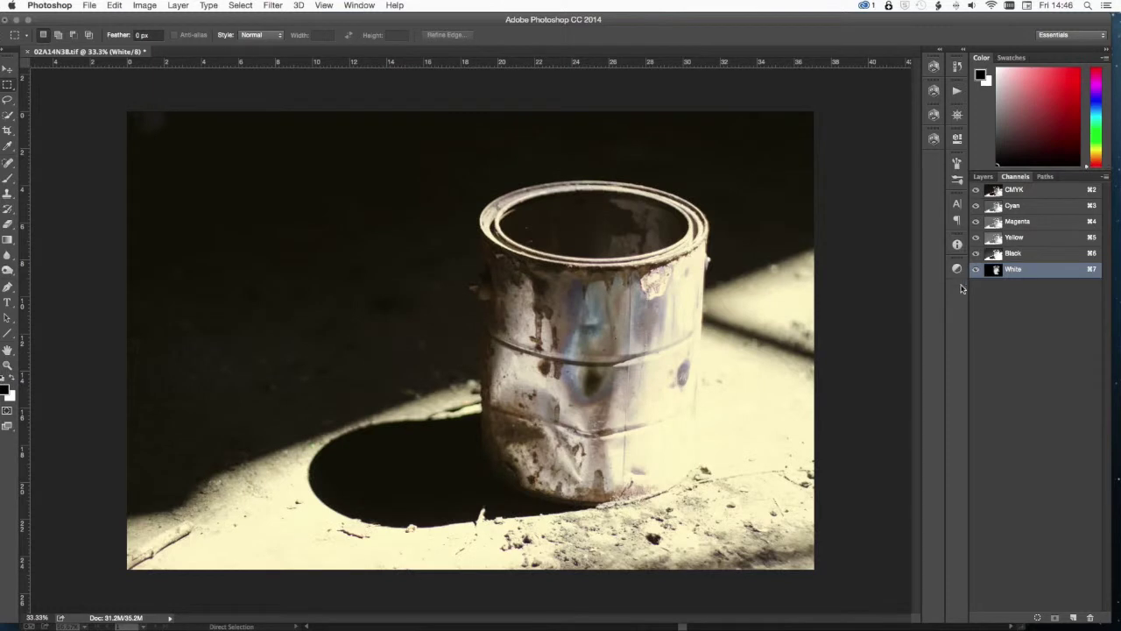
Save the image, switch to Illustrator and update the modified paint can link in Image-FX Demo.ai
{"action": "key", "text": "super+shift+s"}
{"action": "mouse_move", "coordinate": [734, 628]}
{"action": "left_click", "coordinate": [593, 616]}
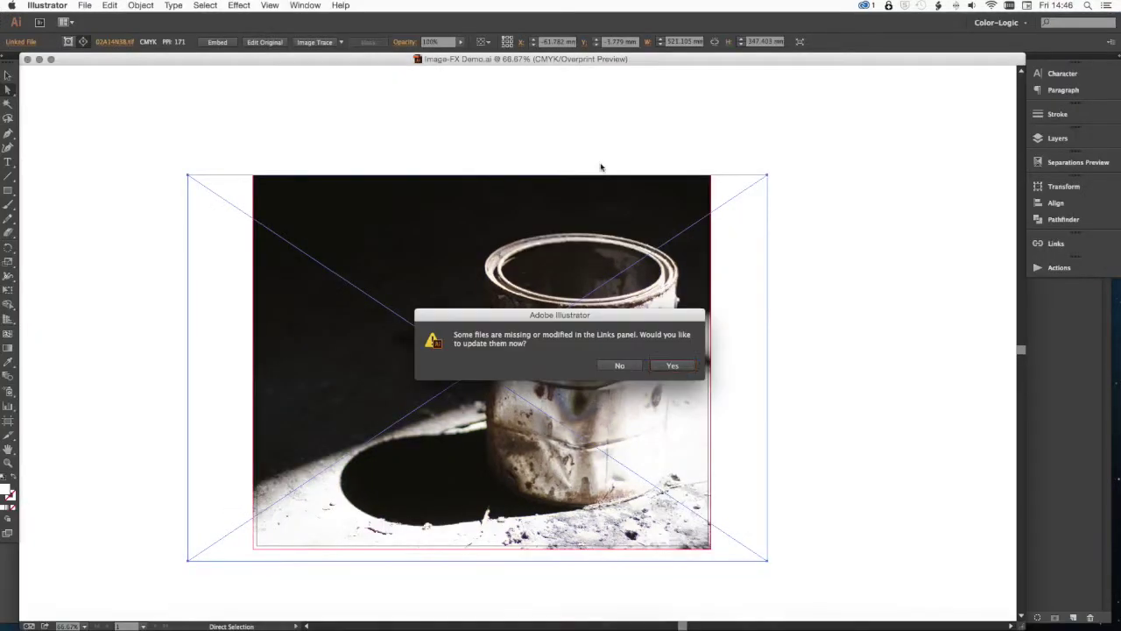
{"action": "left_click", "coordinate": [683, 368]}
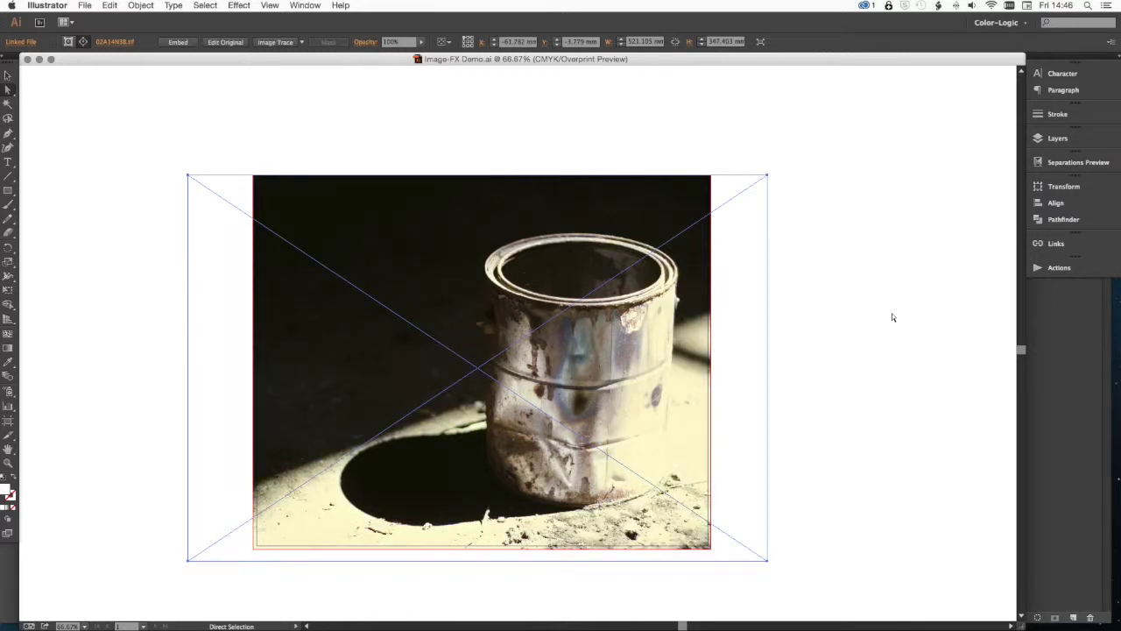
{"action": "left_click", "coordinate": [892, 313]}
Make the Roses layer visible and open the contents of the roses' clipping mask for editing
{"action": "left_click", "coordinate": [1058, 139]}
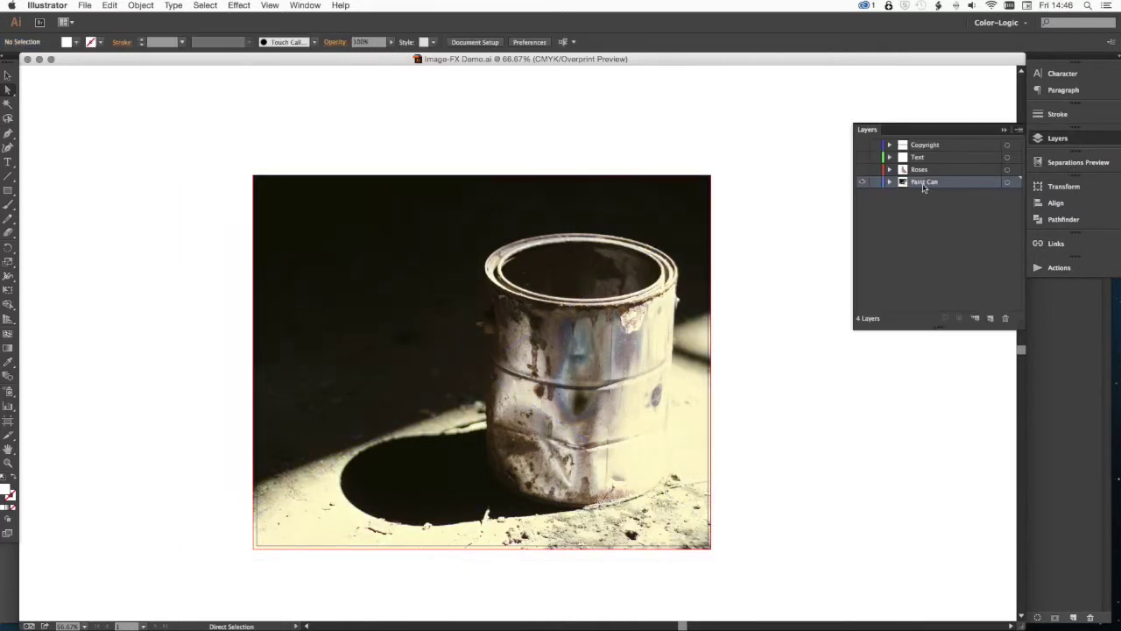
{"action": "left_click", "coordinate": [862, 169]}
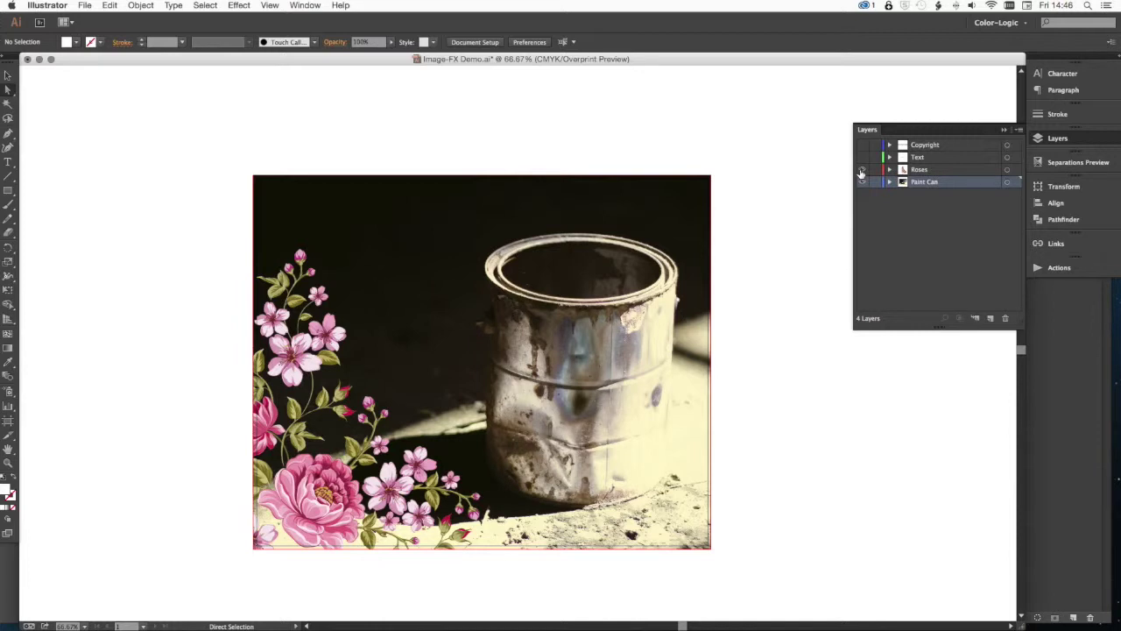
{"action": "left_click", "coordinate": [8, 76]}
{"action": "left_click", "coordinate": [307, 474]}
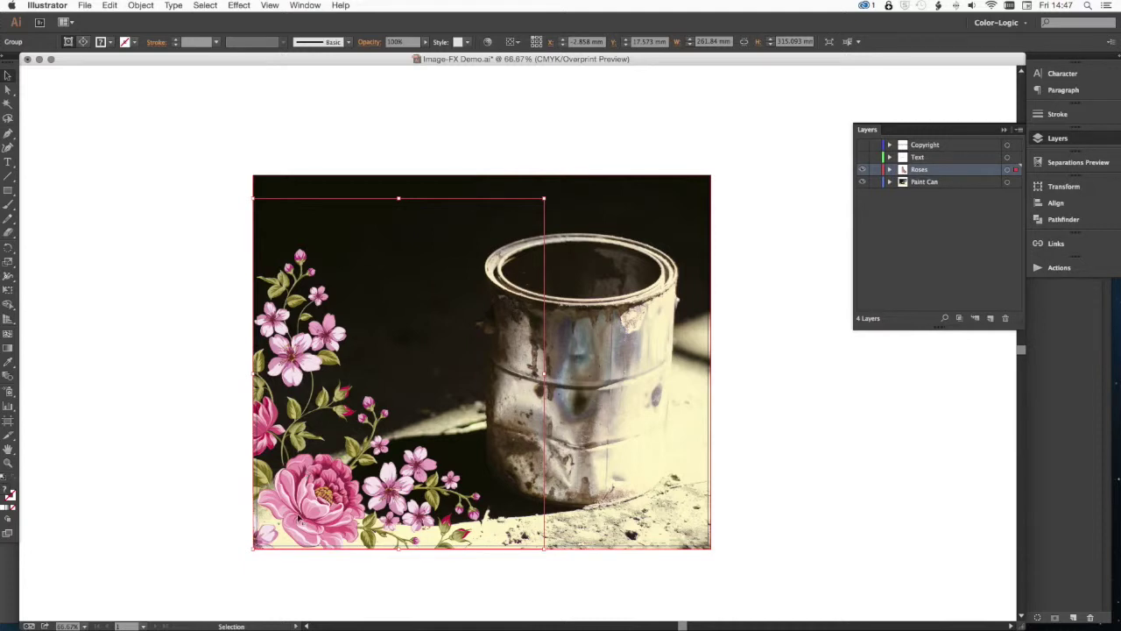
{"action": "left_click", "coordinate": [133, 5]}
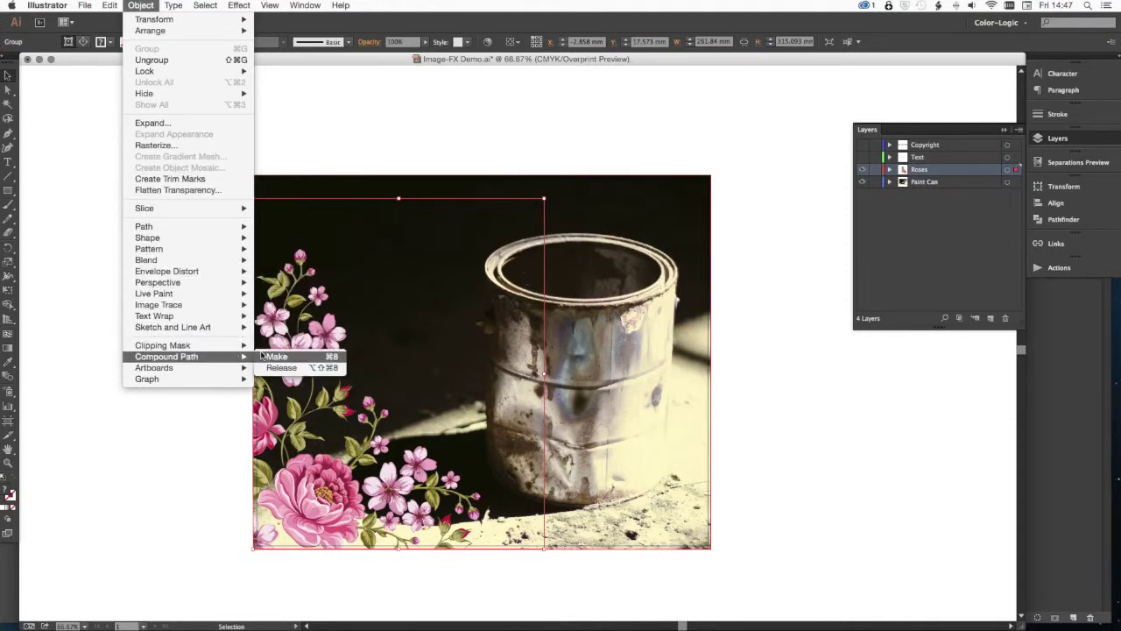
{"action": "mouse_move", "coordinate": [232, 346]}
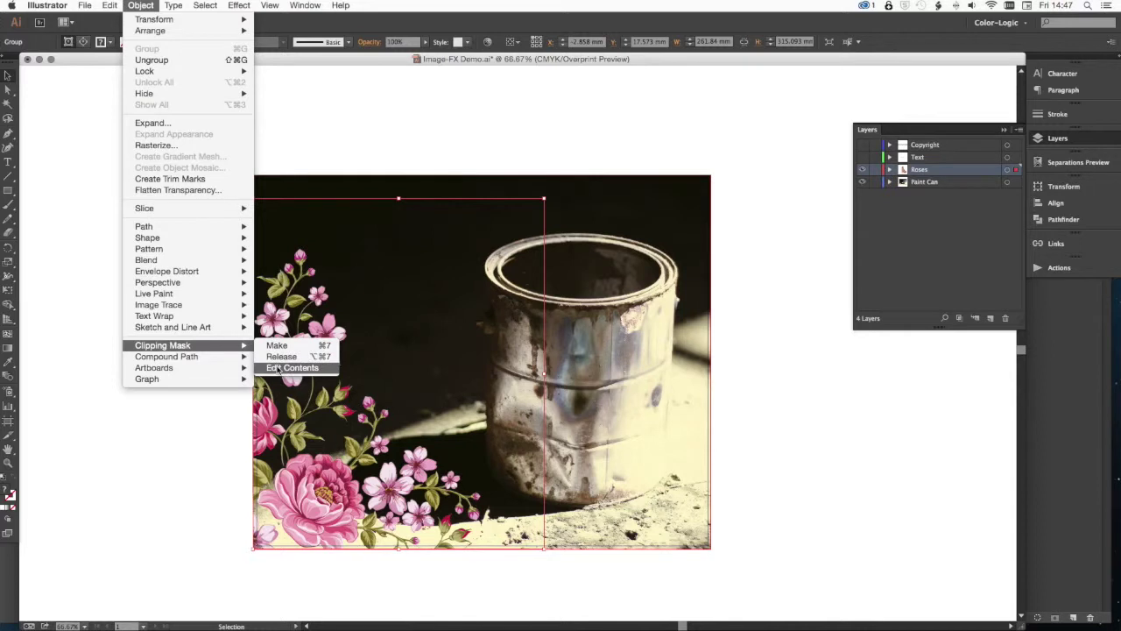
{"action": "left_click", "coordinate": [277, 369]}
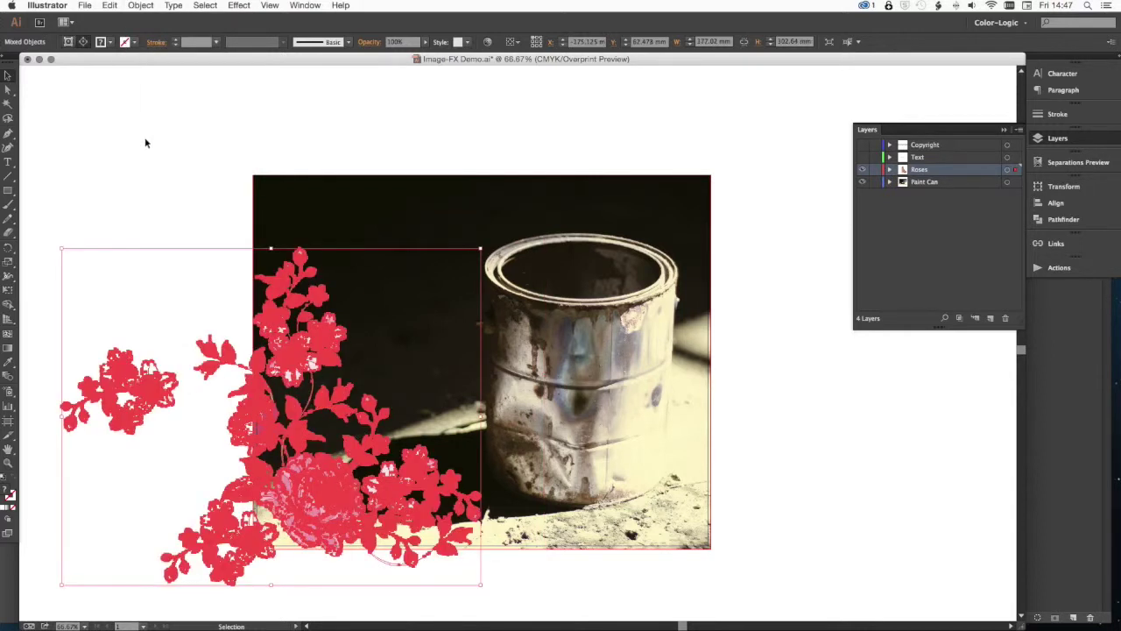
Fill all the rose artwork with the White spot swatch
{"action": "key", "text": "Return"}
{"action": "key", "text": "Tab"}
{"action": "key", "text": "Tab"}
{"action": "left_click", "coordinate": [32, 280]}
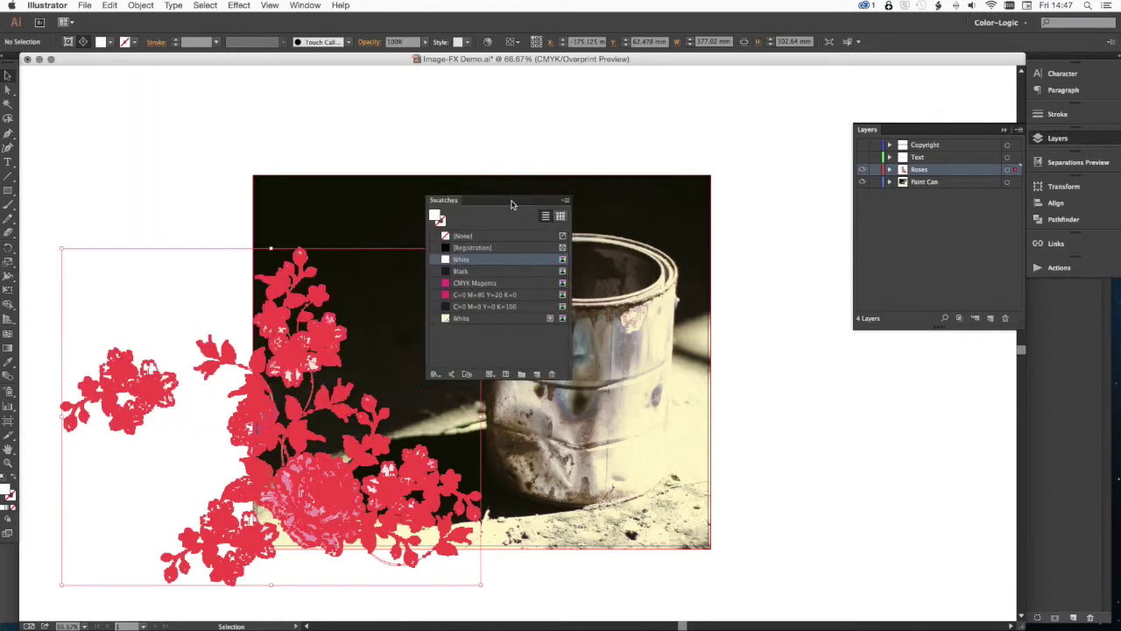
{"action": "left_click_drag", "start_coordinate": [513, 202], "coordinate": [948, 339]}
{"action": "left_click", "coordinate": [917, 461]}
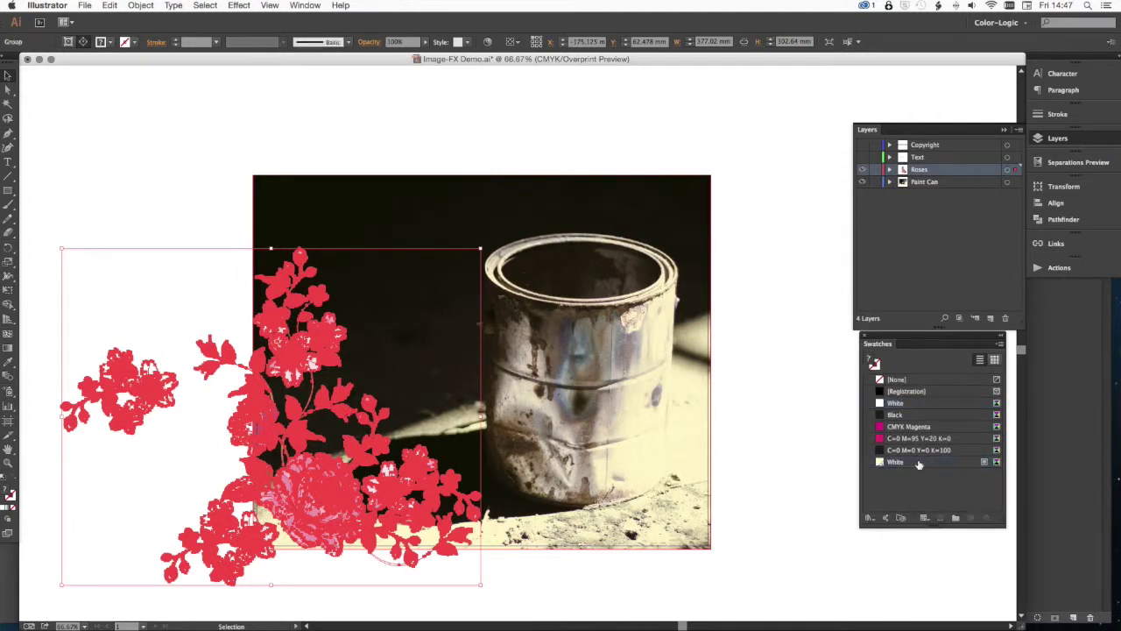
{"action": "left_click", "coordinate": [917, 461]}
{"action": "key", "text": "super+shift+a"}
{"action": "key", "text": "z"}
{"action": "left_click", "coordinate": [256, 399]}
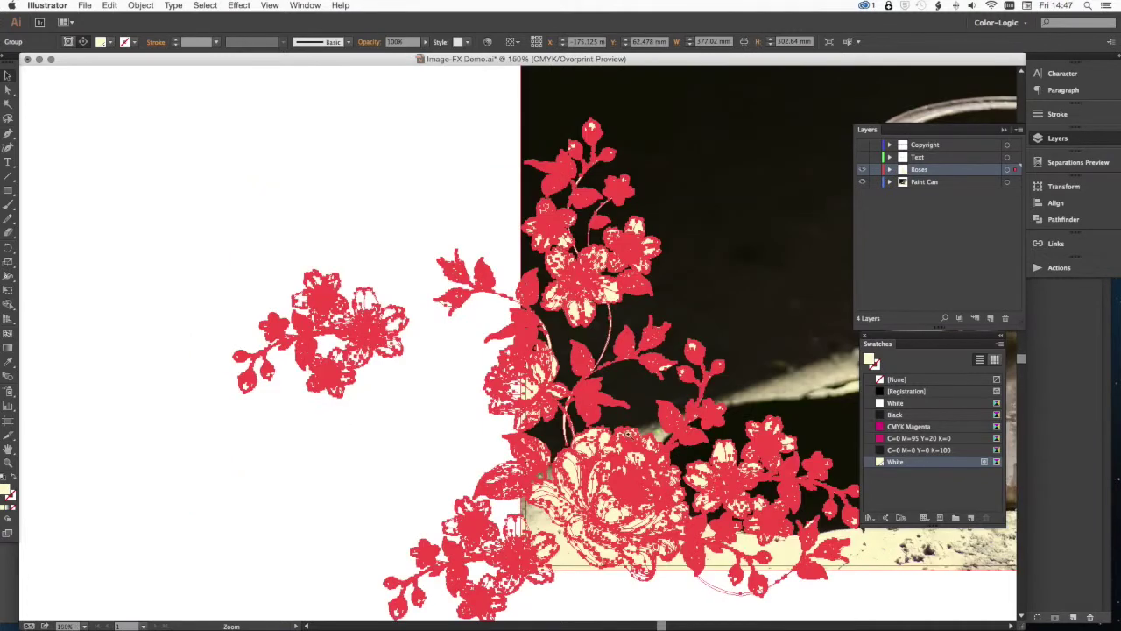
{"action": "left_click", "coordinate": [615, 433]}
{"action": "left_click", "coordinate": [628, 451]}
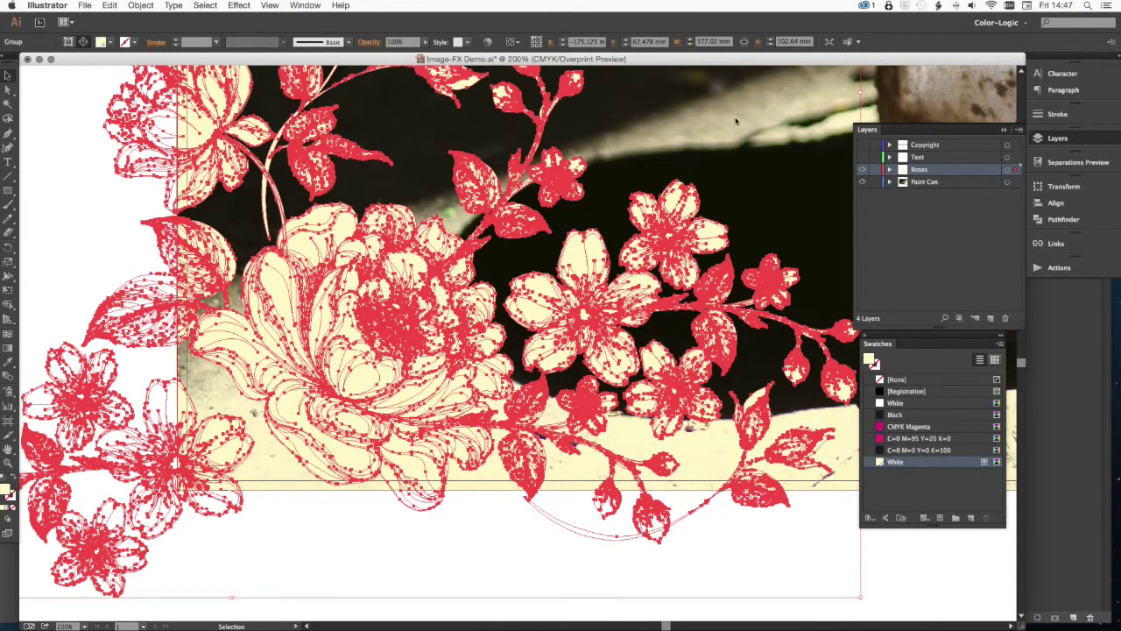
Set the White fill of the rose artwork to overprint, then deselect it with the whole artboard in view
{"action": "left_click_drag", "start_coordinate": [1, 88], "coordinate": [785, 144]}
{"action": "left_click", "coordinate": [731, 148]}
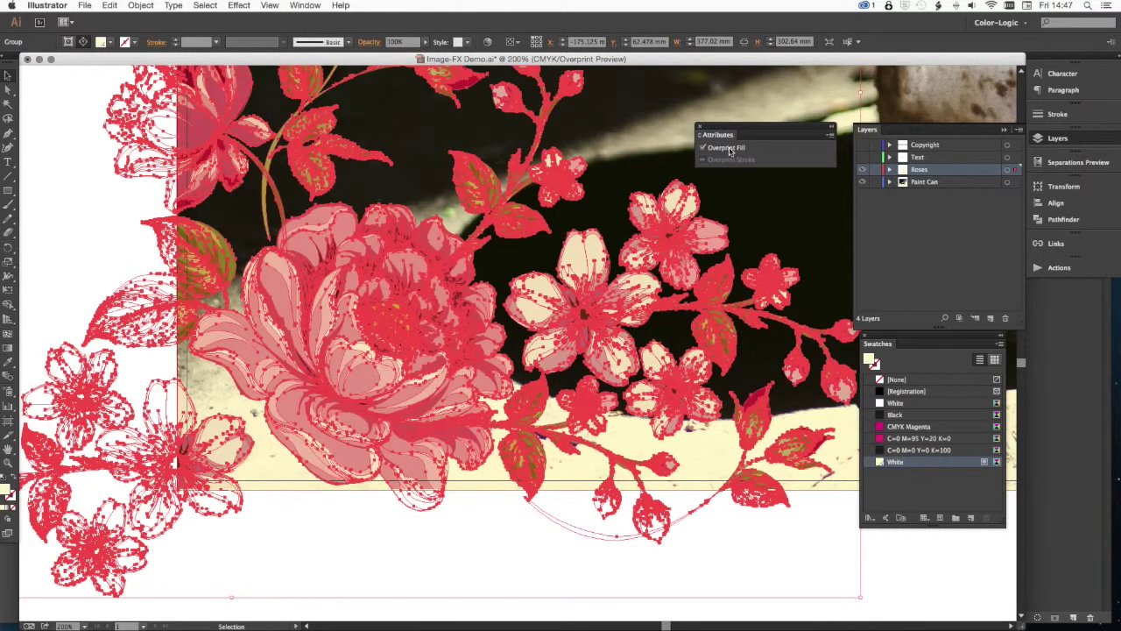
{"action": "left_click_drag", "start_coordinate": [719, 128], "coordinate": [886, 549]}
{"action": "key", "text": "super+0"}
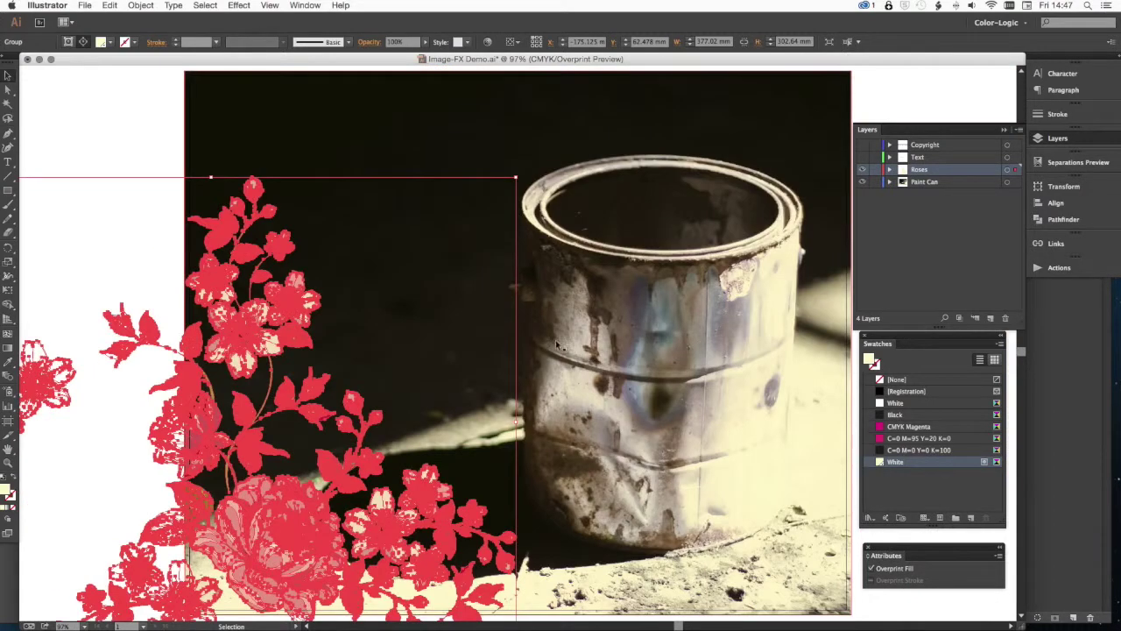
{"action": "key", "text": "super+shift+a"}
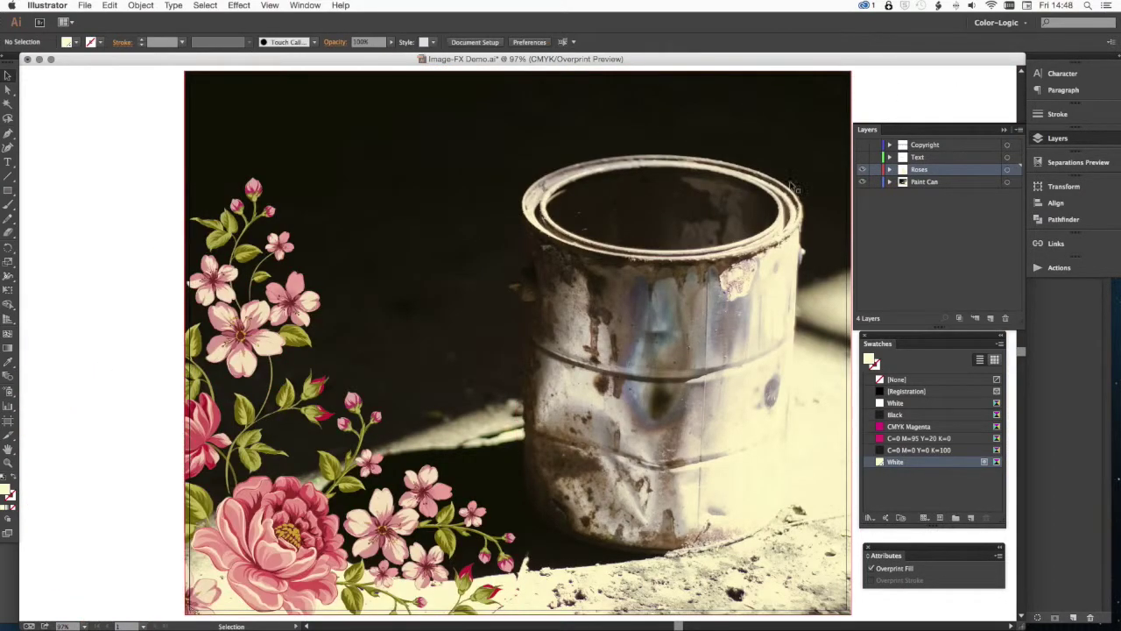
Compare the advert with Overprint Preview turned off and on again to examine the roses' White layer
{"action": "key", "text": "super+minus"}
{"action": "key", "text": "alt+shift+super+y"}
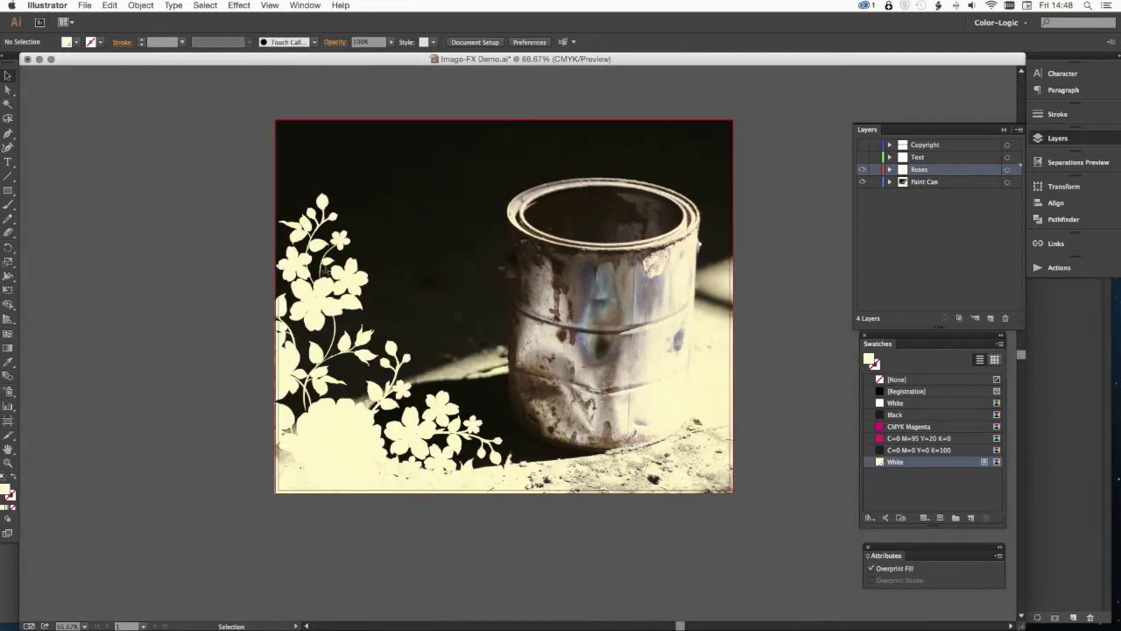
{"action": "left_click", "coordinate": [252, 5]}
{"action": "mouse_move", "coordinate": [268, 5]}
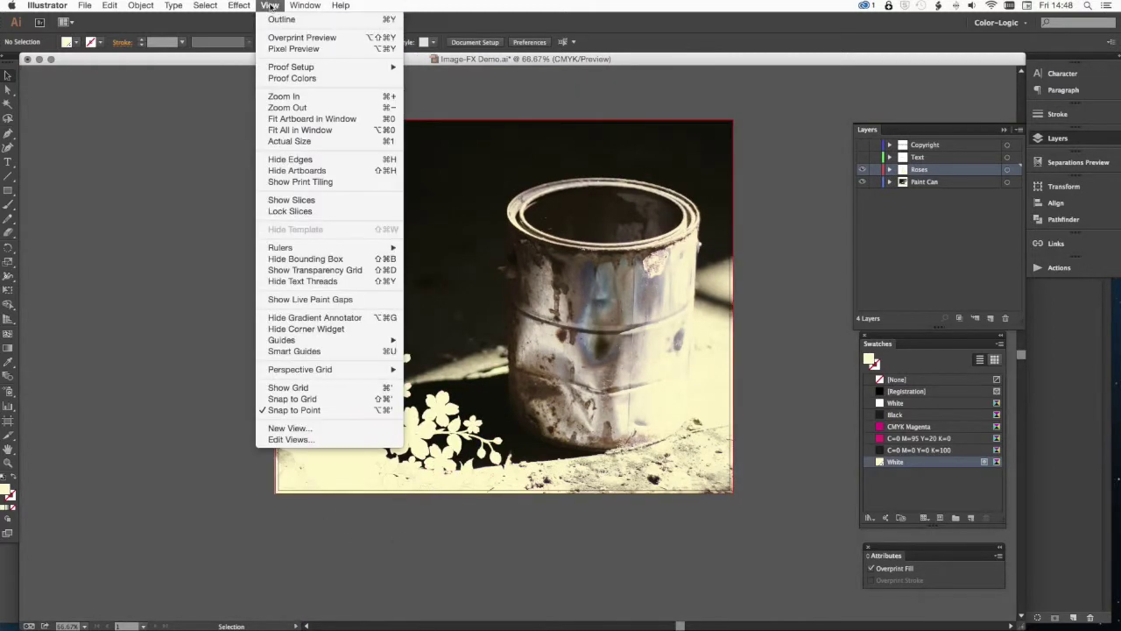
{"action": "left_click", "coordinate": [296, 36]}
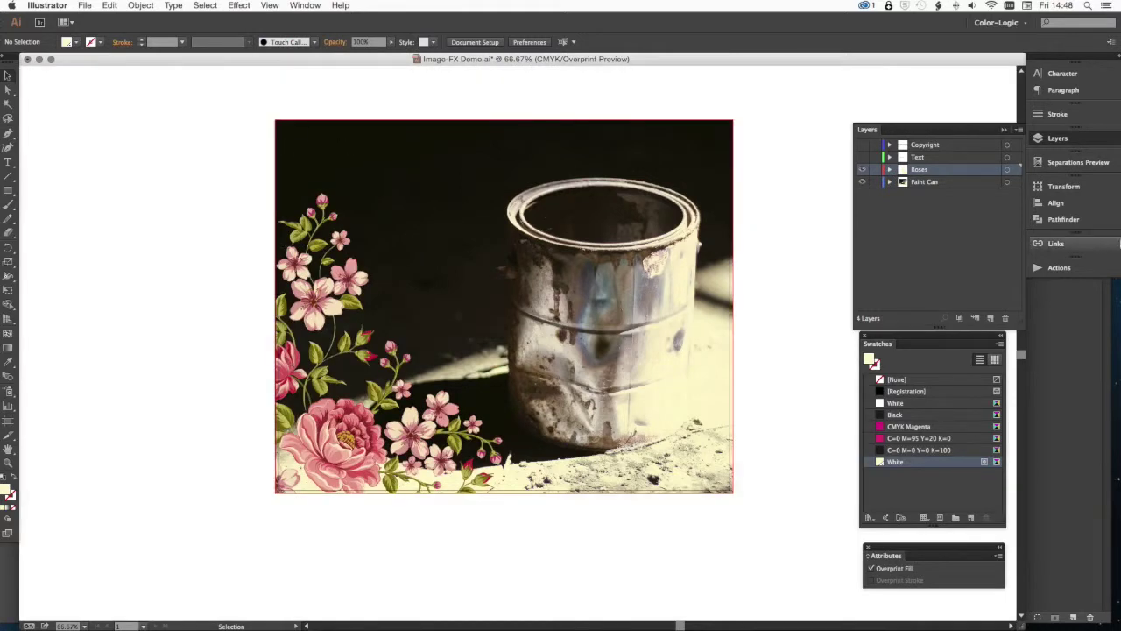
Reveal the Text layer and add an in-place copy of the "...Smells like roses" line with an overprinting White spot fill
{"action": "left_click", "coordinate": [862, 158]}
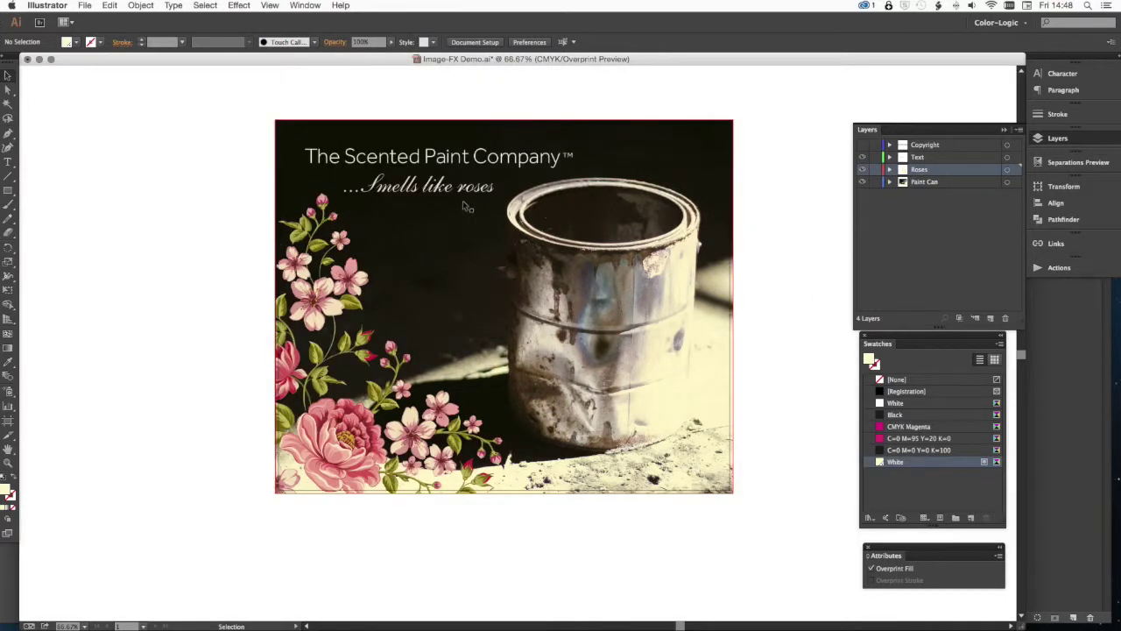
{"action": "left_click", "coordinate": [444, 190]}
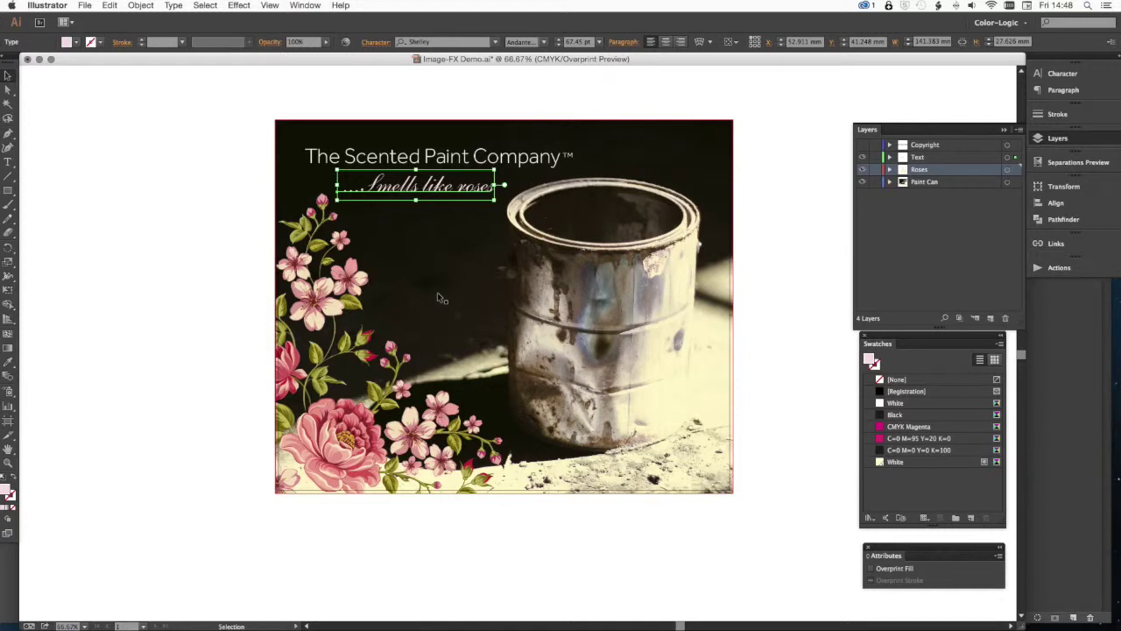
{"action": "key", "text": "Return"}
{"action": "key", "text": "Tab"}
{"action": "key", "text": "Tab"}
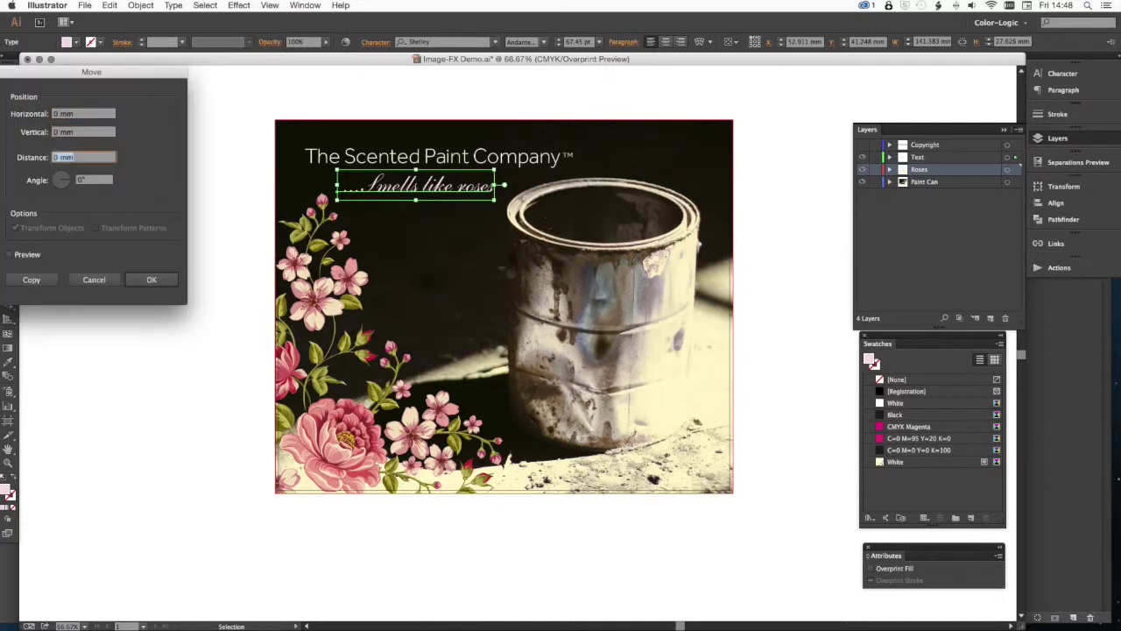
{"action": "left_click", "coordinate": [39, 277]}
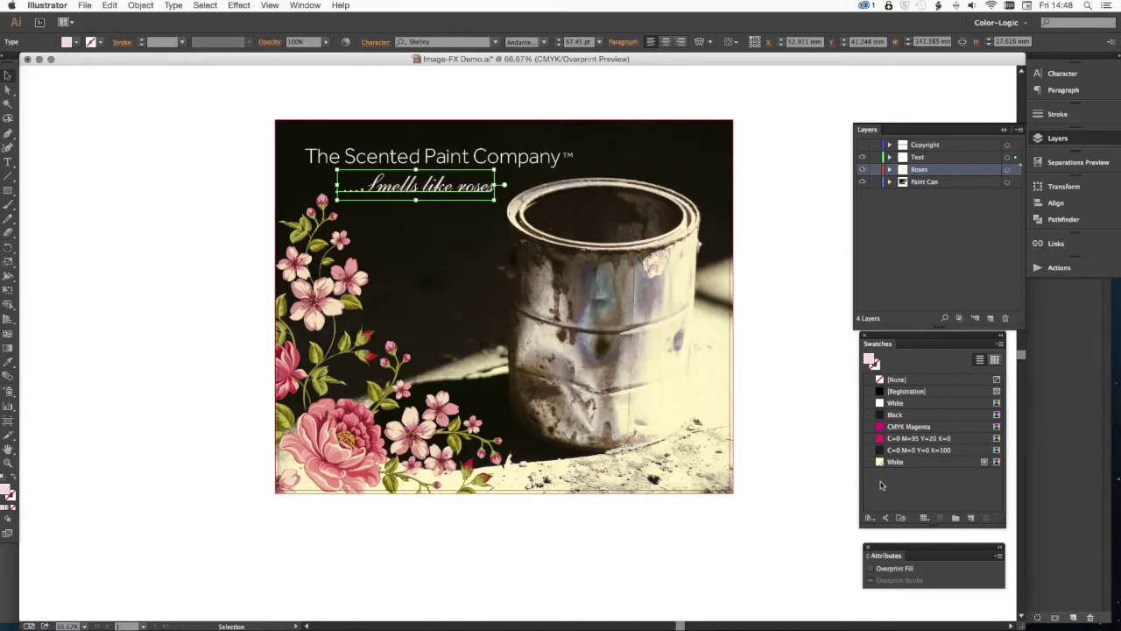
{"action": "left_click", "coordinate": [921, 462]}
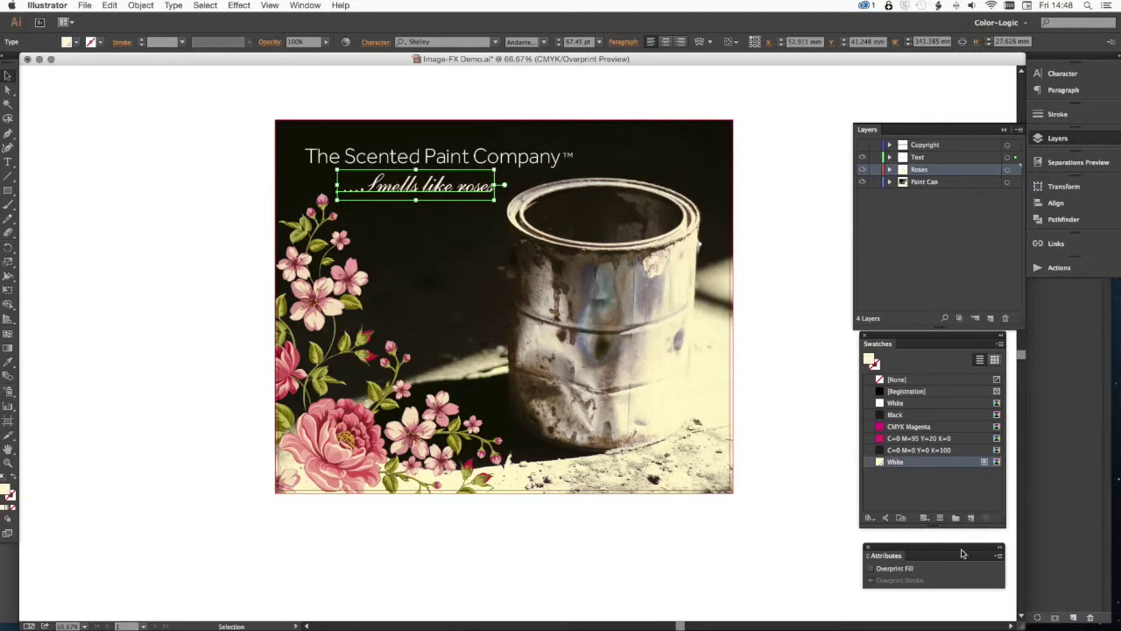
{"action": "left_click", "coordinate": [893, 570]}
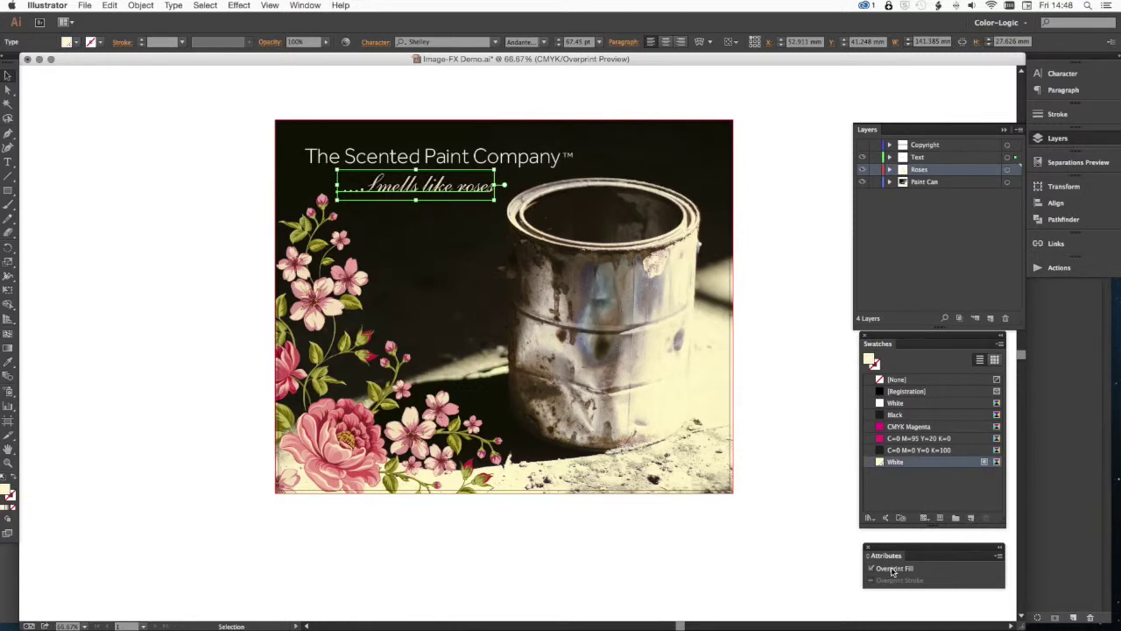
Fill the "The Scented Paint Company™" headline with the White spot swatch at a 0% tint and deselect it
{"action": "left_click", "coordinate": [487, 156]}
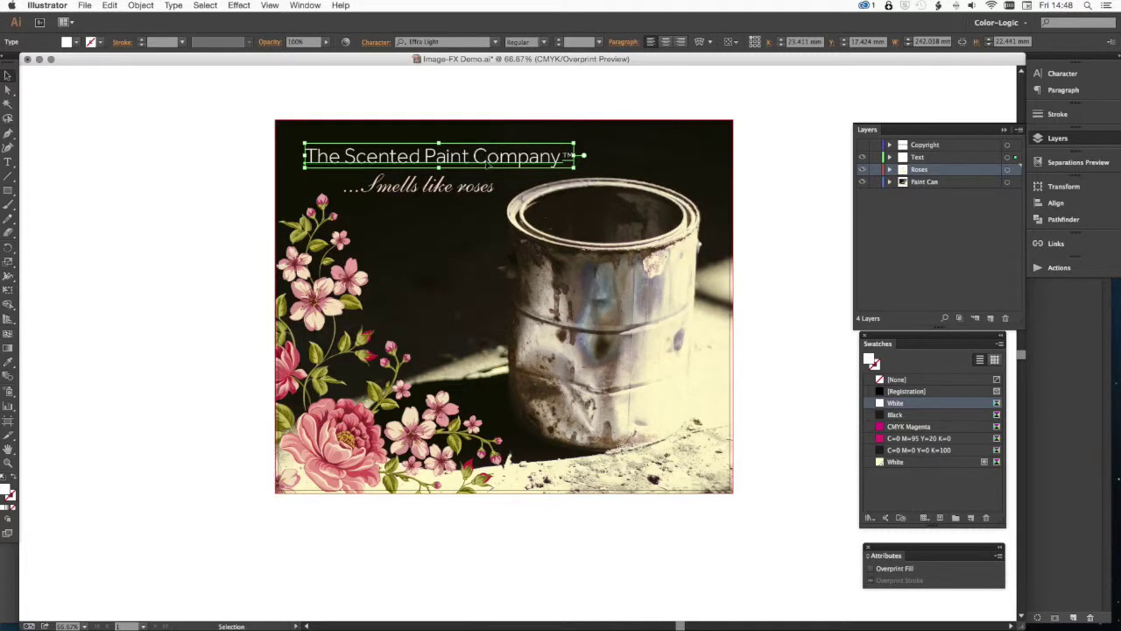
{"action": "left_click", "coordinate": [911, 463]}
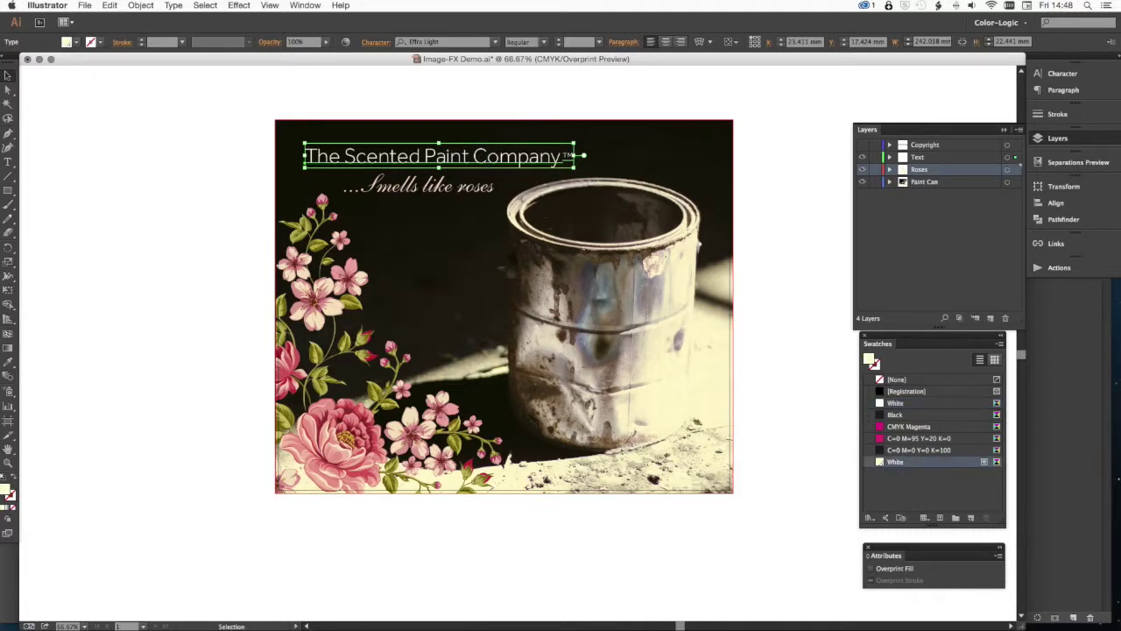
{"action": "left_click_drag", "start_coordinate": [1, 120], "coordinate": [688, 496]}
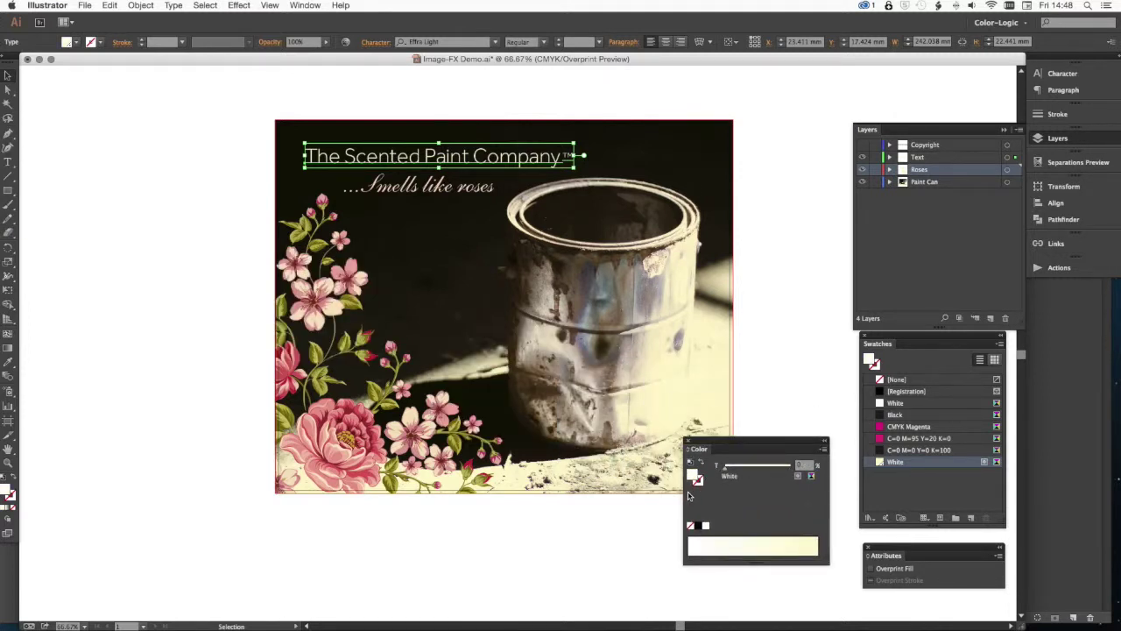
{"action": "left_click", "coordinate": [259, 112]}
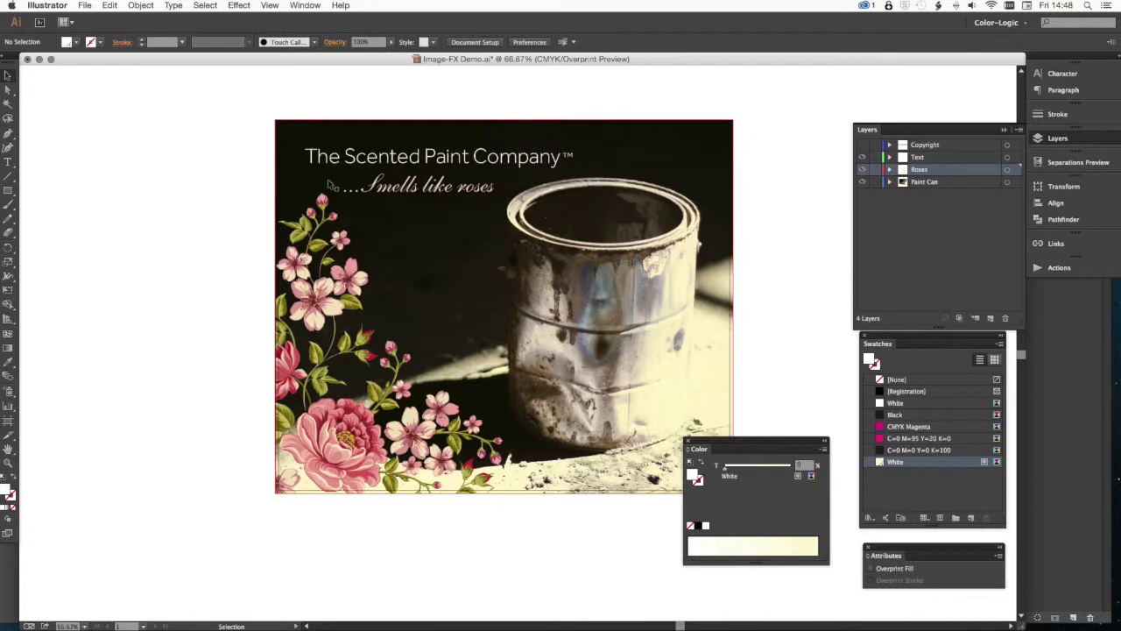
{"action": "left_click_drag", "start_coordinate": [763, 446], "coordinate": [142, 128]}
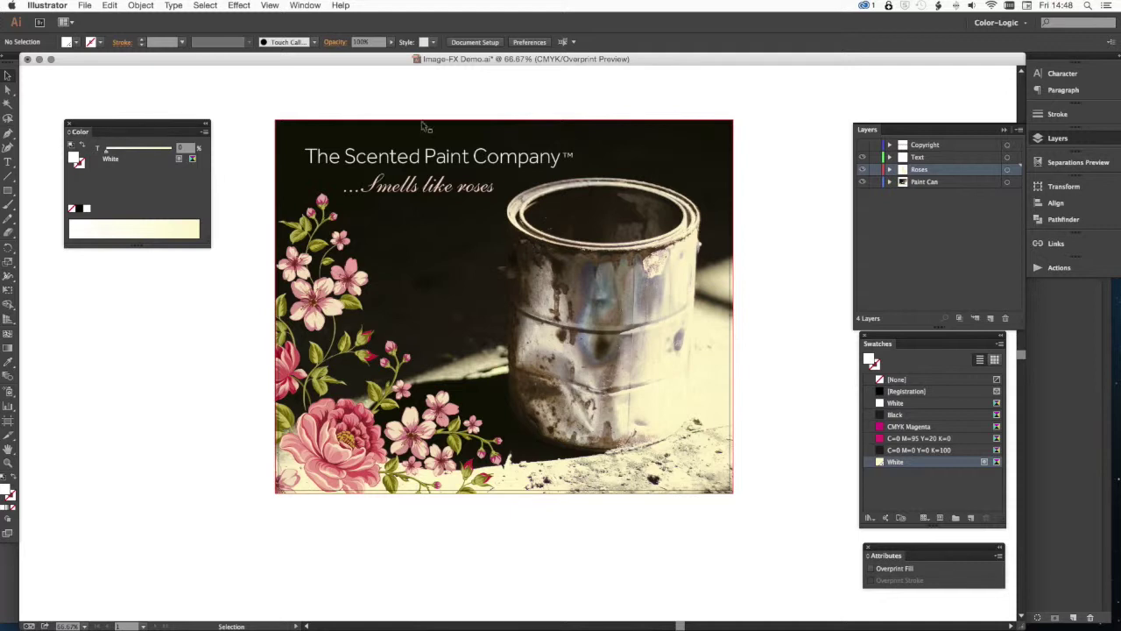
Reveal the Copyright layer and fill the rectangle behind the plugin credit line with the White spot swatch at 100%
{"action": "left_click", "coordinate": [863, 145]}
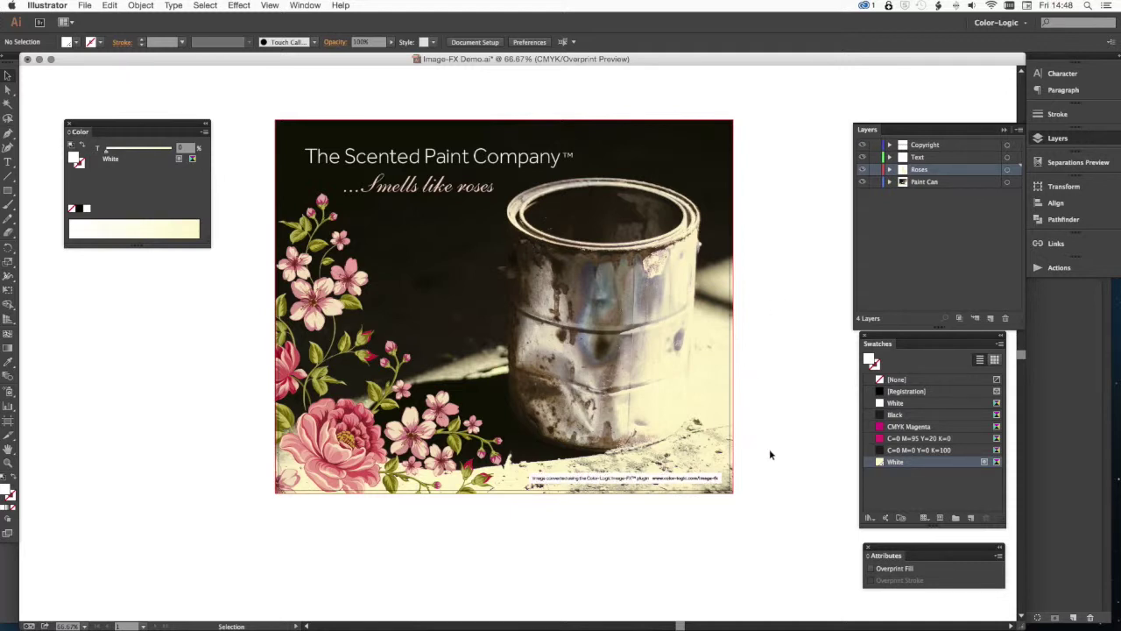
{"action": "left_click_drag", "start_coordinate": [484, 440], "coordinate": [785, 536]}
{"action": "left_click", "coordinate": [7, 88]}
{"action": "left_click", "coordinate": [237, 302]}
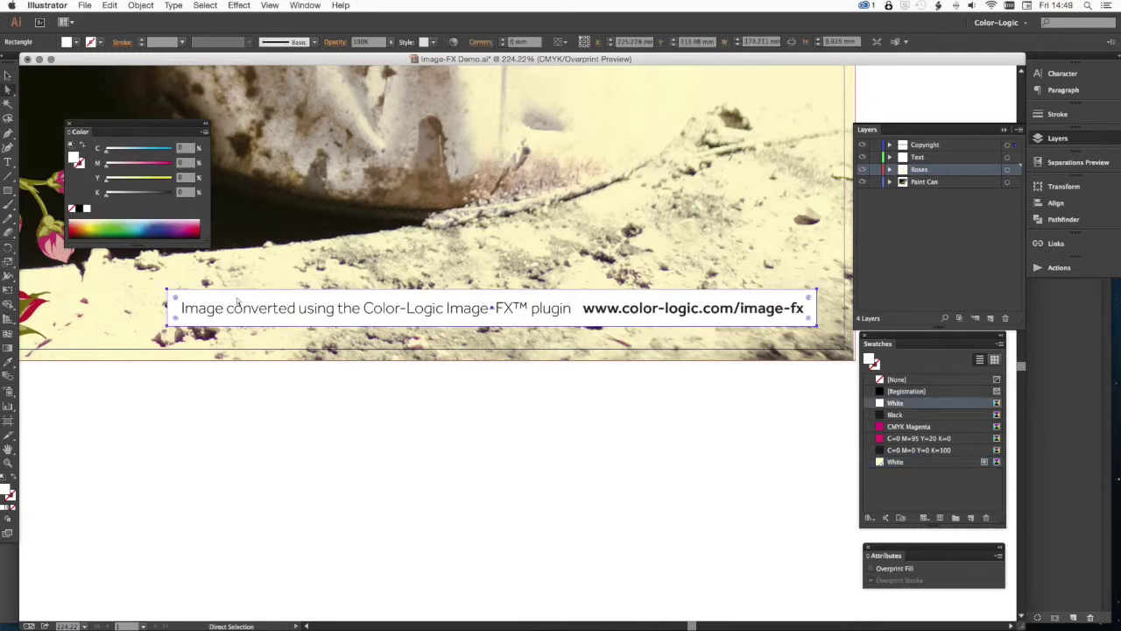
{"action": "left_click", "coordinate": [905, 464]}
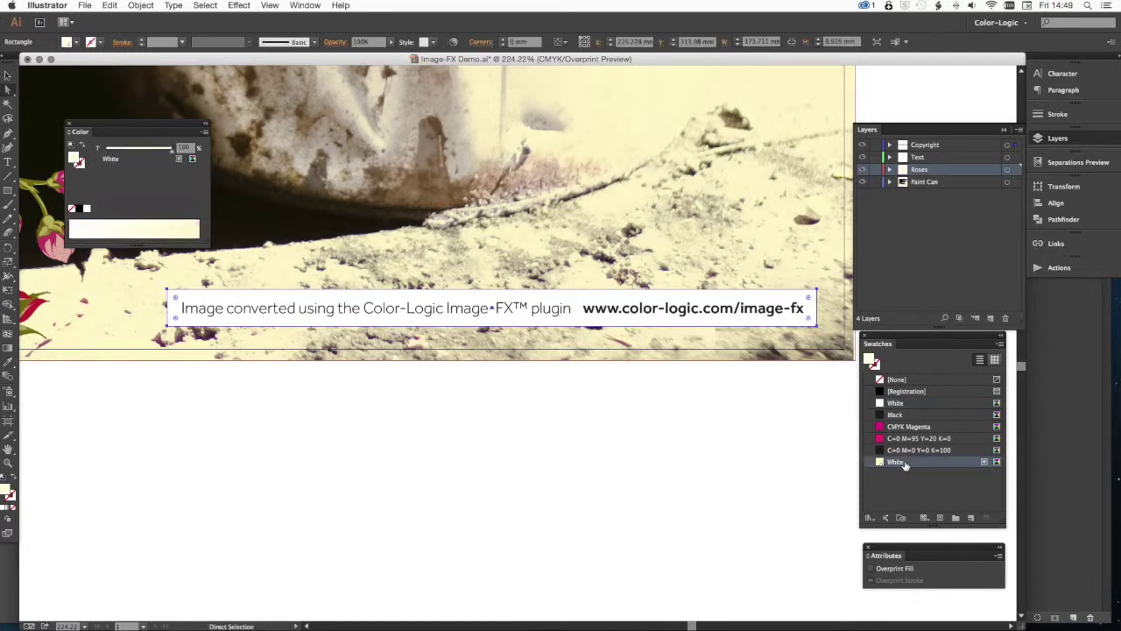
{"action": "left_click", "coordinate": [578, 464]}
Fill the plugin credit text with the White spot swatch at a 0% tint, deselect it and close the color controls
{"action": "left_click", "coordinate": [653, 314]}
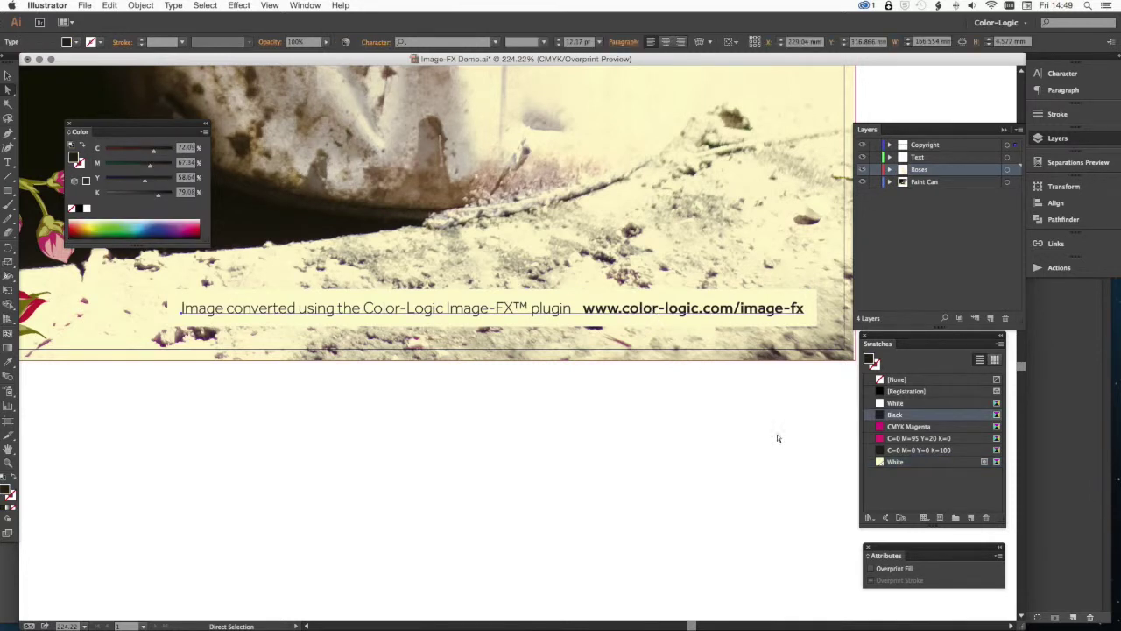
{"action": "left_click", "coordinate": [916, 464]}
{"action": "left_click_drag", "start_coordinate": [173, 150], "coordinate": [84, 161]}
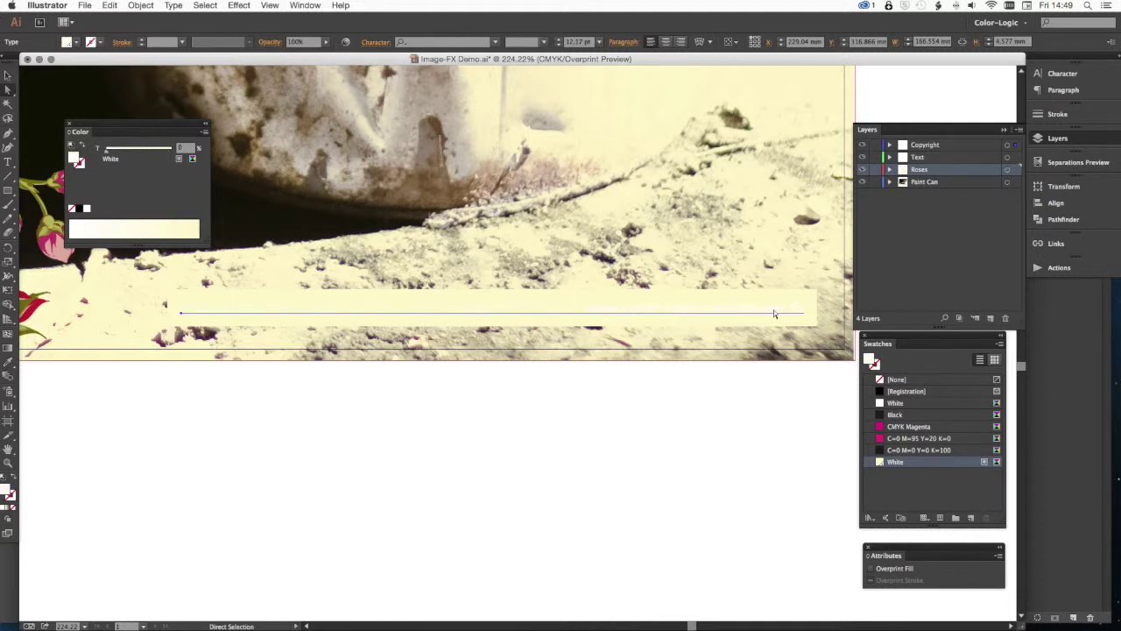
{"action": "left_click", "coordinate": [580, 511]}
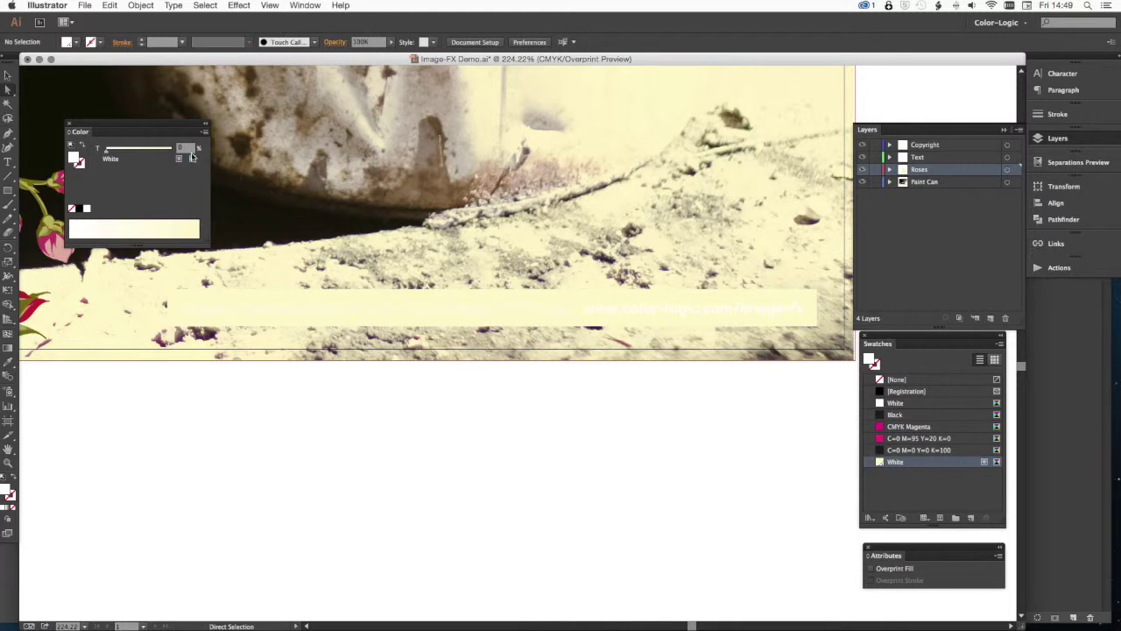
{"action": "left_click", "coordinate": [69, 125]}
{"action": "key", "text": "super+0"}
{"action": "key", "text": "super+minus"}
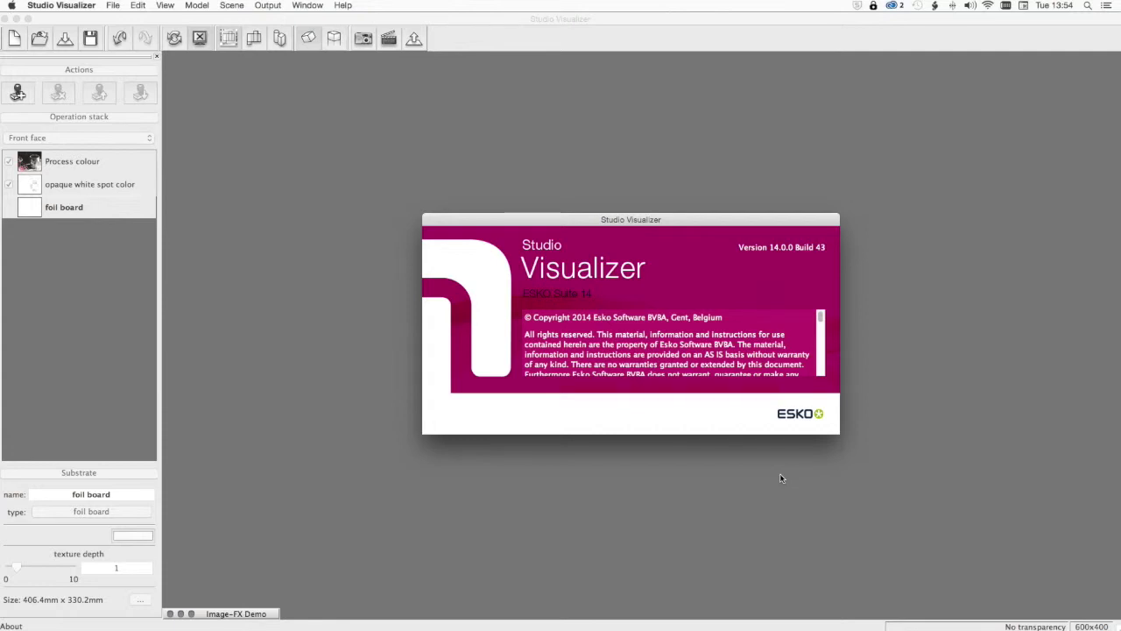
In Studio Visualizer, restore the Image-FX Demo window and hide the process colour and opaque white spot color to view the bare foil board
{"action": "left_click", "coordinate": [583, 290]}
{"action": "left_click", "coordinate": [192, 614]}
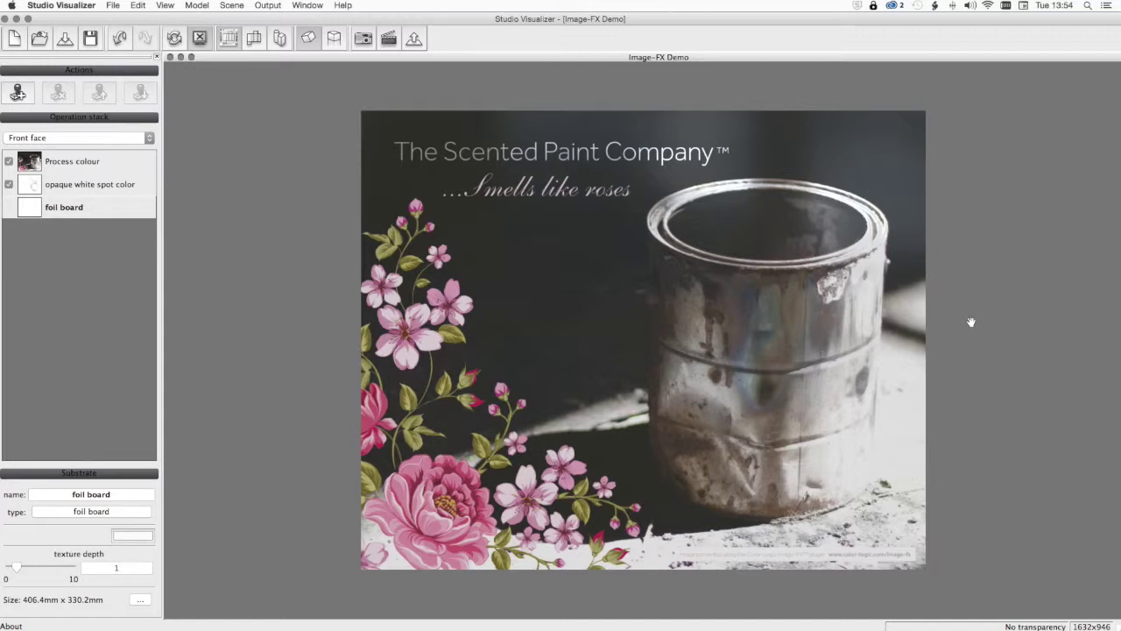
{"action": "left_click", "coordinate": [10, 164]}
{"action": "left_click", "coordinate": [595, 303]}
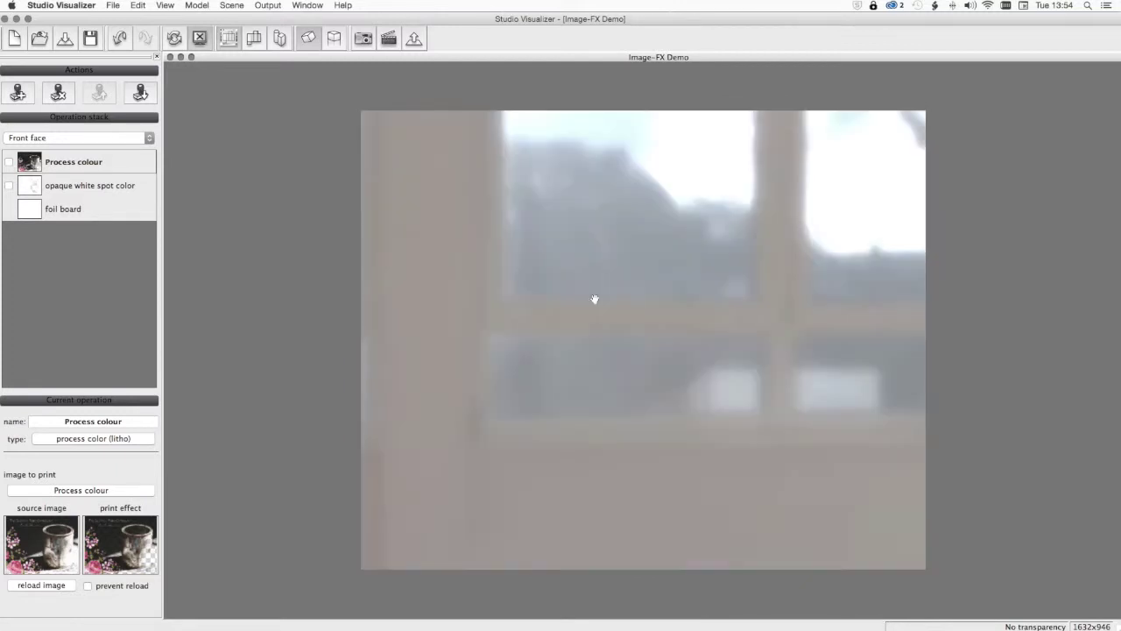
{"action": "mouse_move", "coordinate": [623, 373]}
{"action": "left_mouse_down"}
{"action": "mouse_move", "coordinate": [674, 355]}
{"action": "mouse_move", "coordinate": [571, 373]}
{"action": "mouse_move", "coordinate": [621, 368]}
{"action": "left_mouse_up"}
{"action": "scroll", "coordinate": [624, 368], "scroll_direction": "down", "scroll_amount": 3}
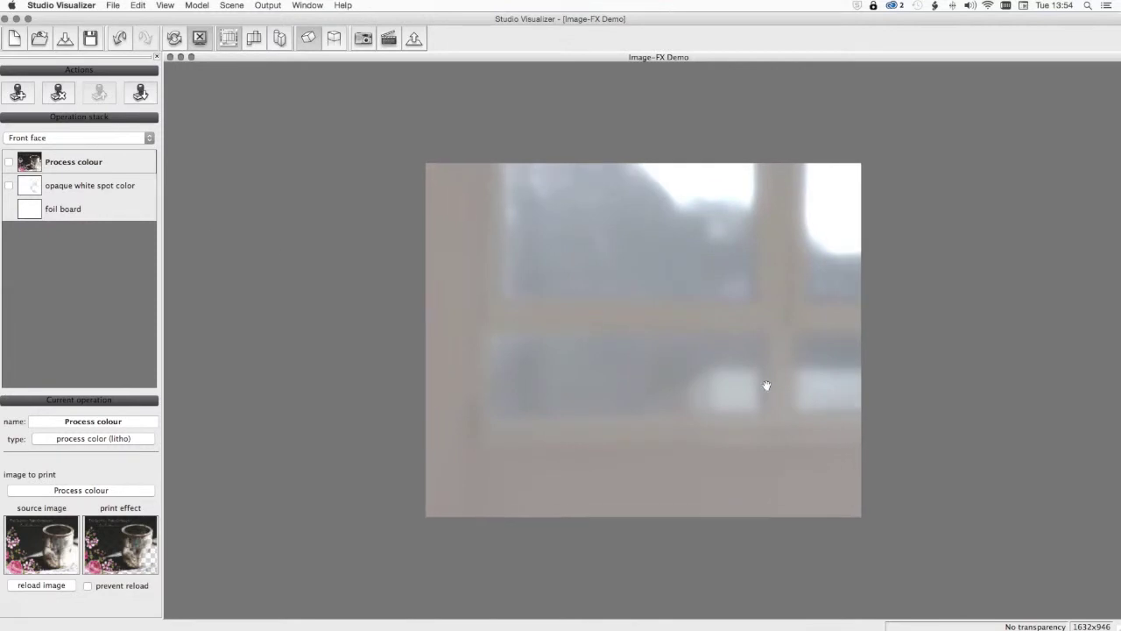
Show the opaque white spot color on the foil board and tilt the model to examine the reflections through it
{"action": "left_click", "coordinate": [8, 185]}
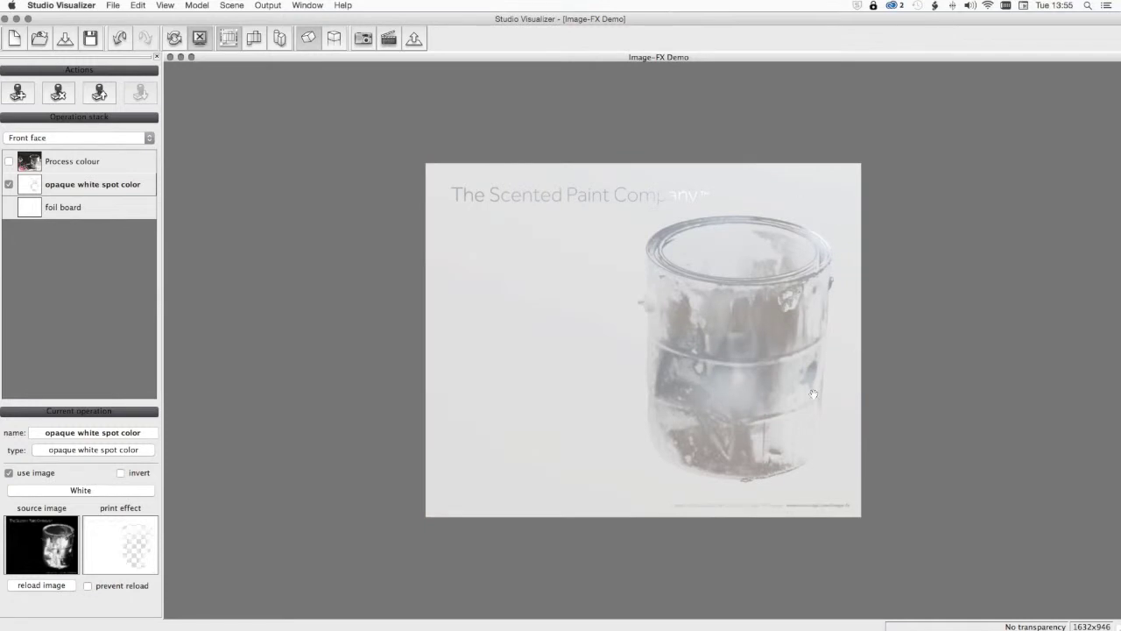
{"action": "mouse_move", "coordinate": [710, 421]}
{"action": "left_mouse_down"}
{"action": "mouse_move", "coordinate": [626, 406]}
{"action": "mouse_move", "coordinate": [632, 281]}
{"action": "left_mouse_up"}
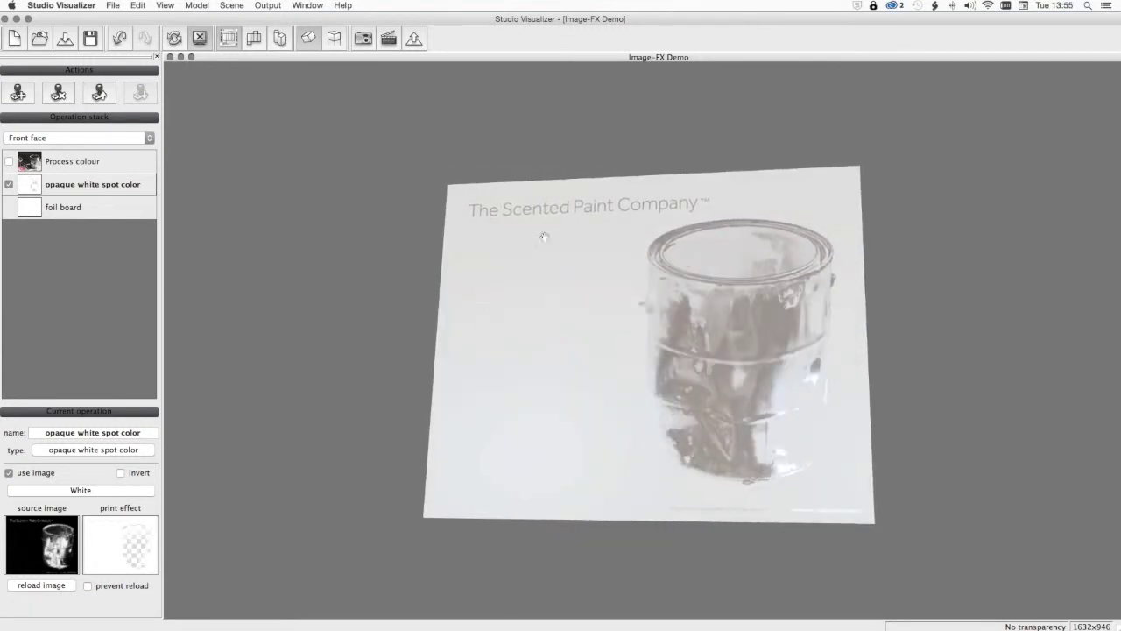
{"action": "left_click_drag", "start_coordinate": [670, 261], "coordinate": [621, 265]}
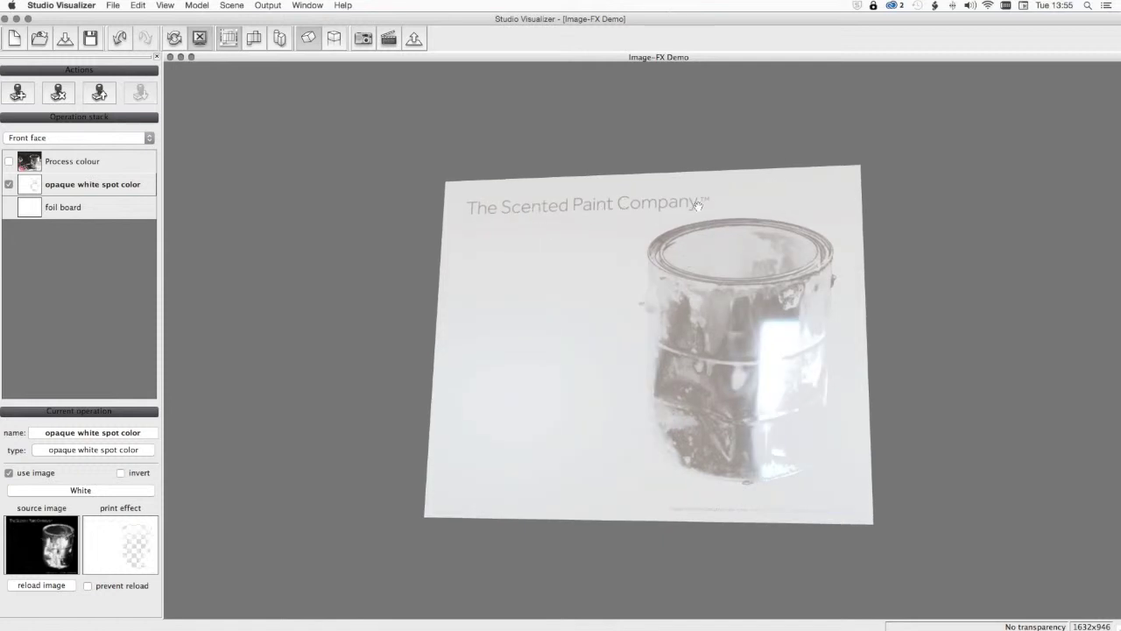
{"action": "left_click_drag", "start_coordinate": [421, 208], "coordinate": [499, 230]}
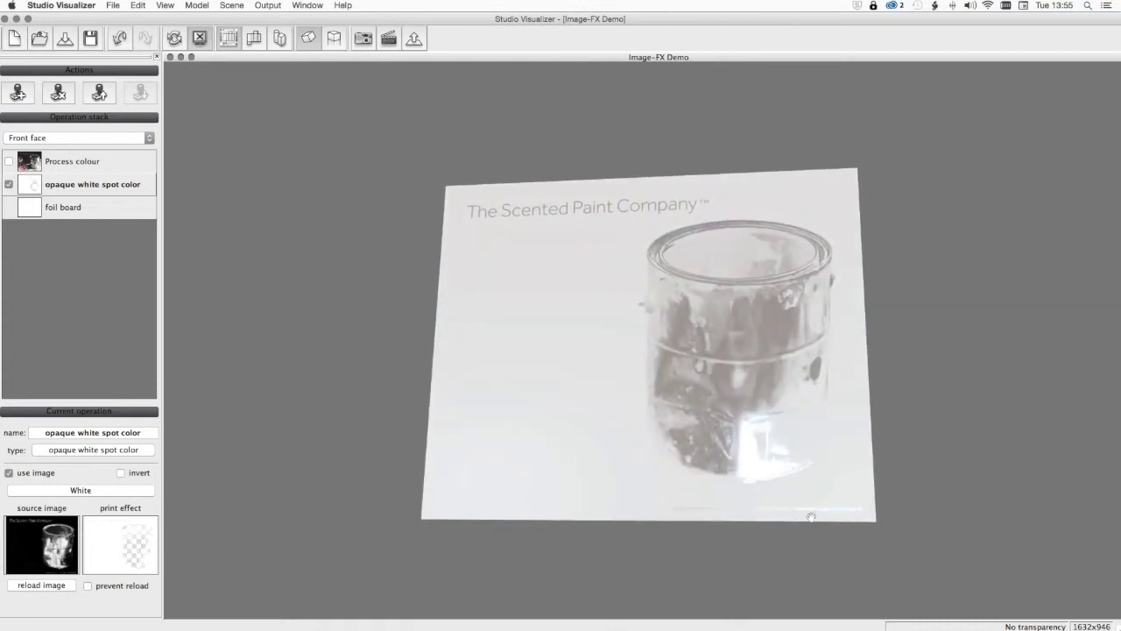
{"action": "left_click_drag", "start_coordinate": [607, 497], "coordinate": [590, 492]}
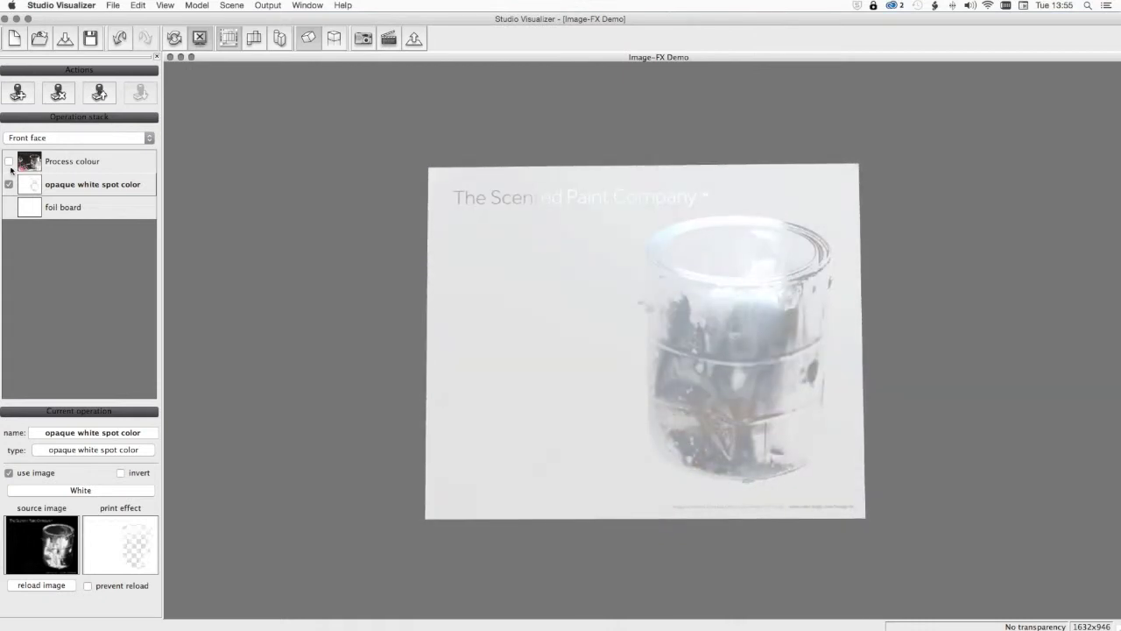
Show the process colour over the opaque white and tilt the finished advert to examine its metallic effect
{"action": "left_click", "coordinate": [9, 162]}
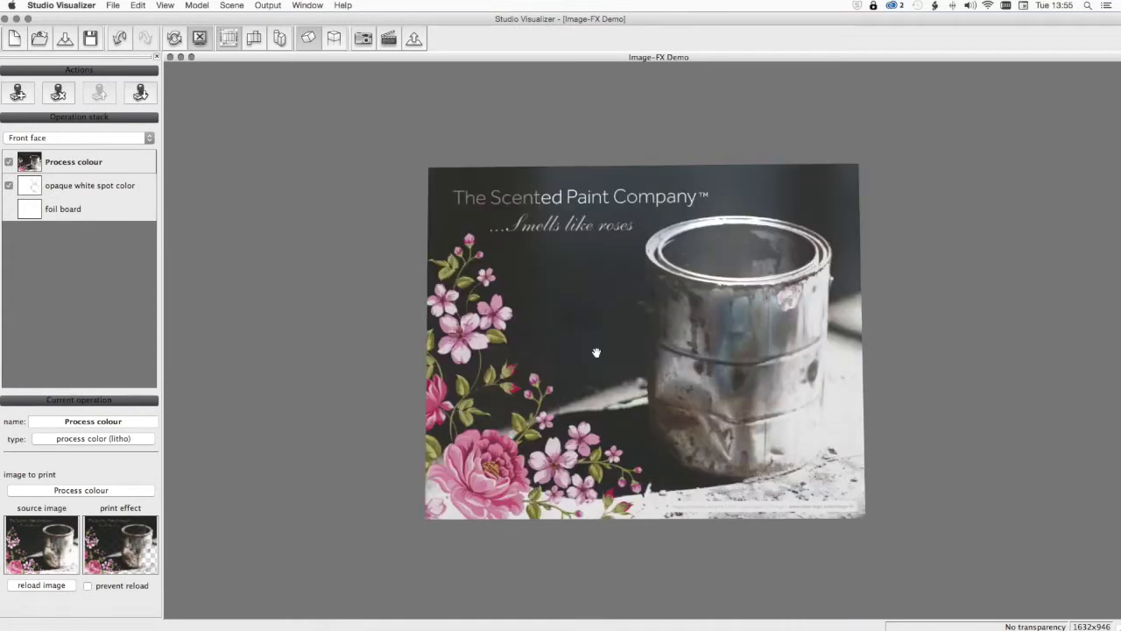
{"action": "left_click_drag", "start_coordinate": [597, 352], "coordinate": [605, 351]}
{"action": "left_click_drag", "start_coordinate": [633, 387], "coordinate": [543, 356]}
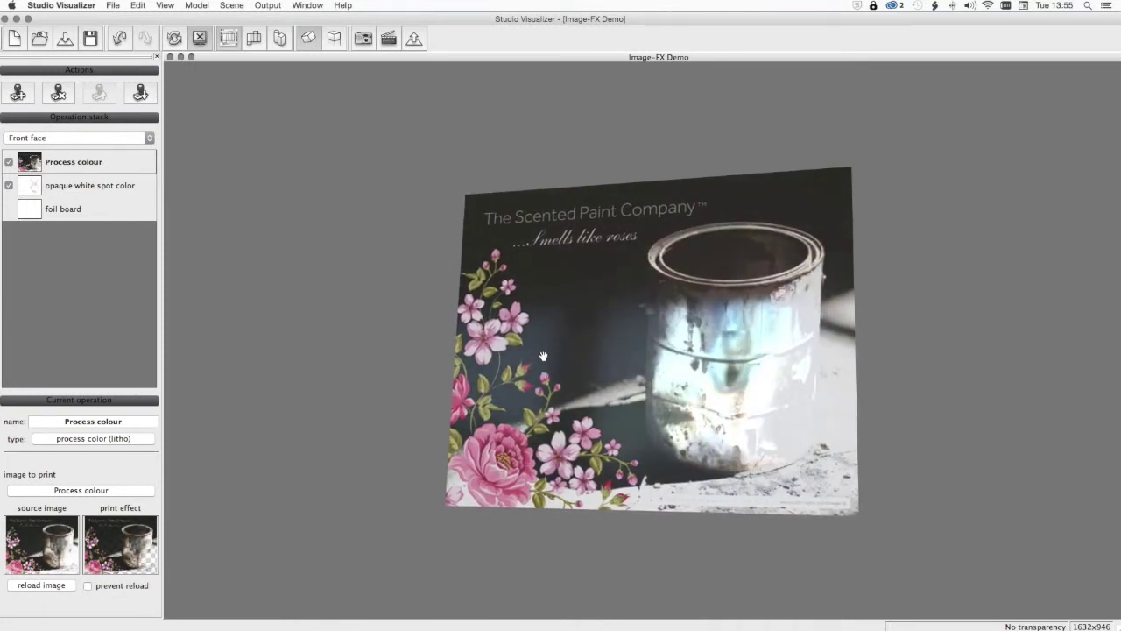
{"action": "left_click_drag", "start_coordinate": [777, 319], "coordinate": [585, 312]}
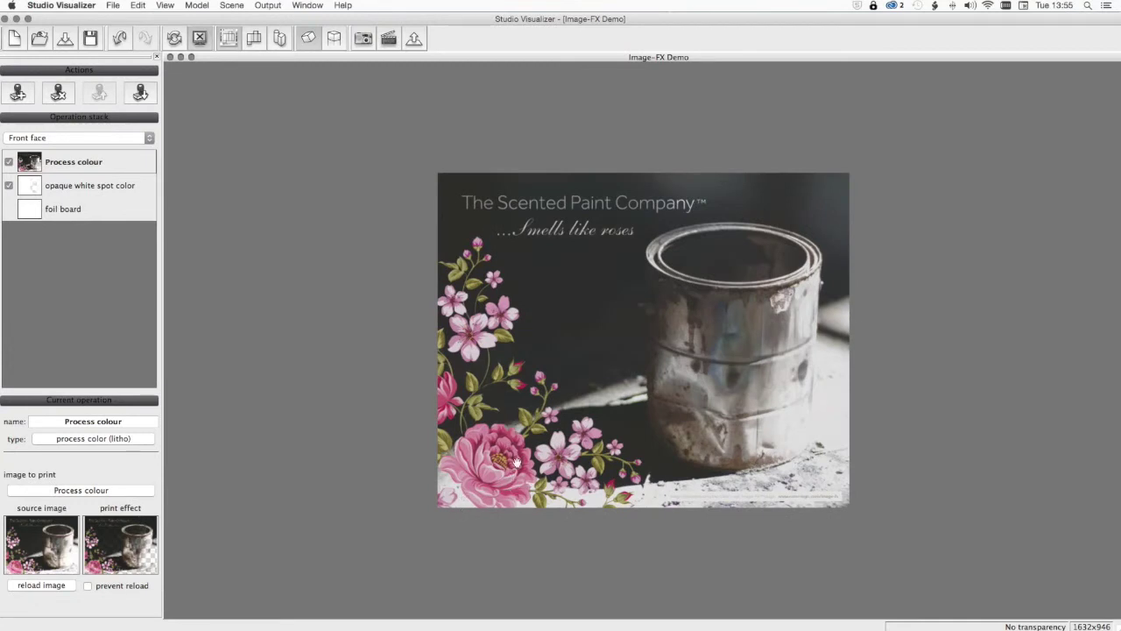
Examine the paint can and lettering up close from different tilt angles, finishing with an enlarged front view of the advert
{"action": "left_click_drag", "start_coordinate": [589, 342], "coordinate": [560, 244]}
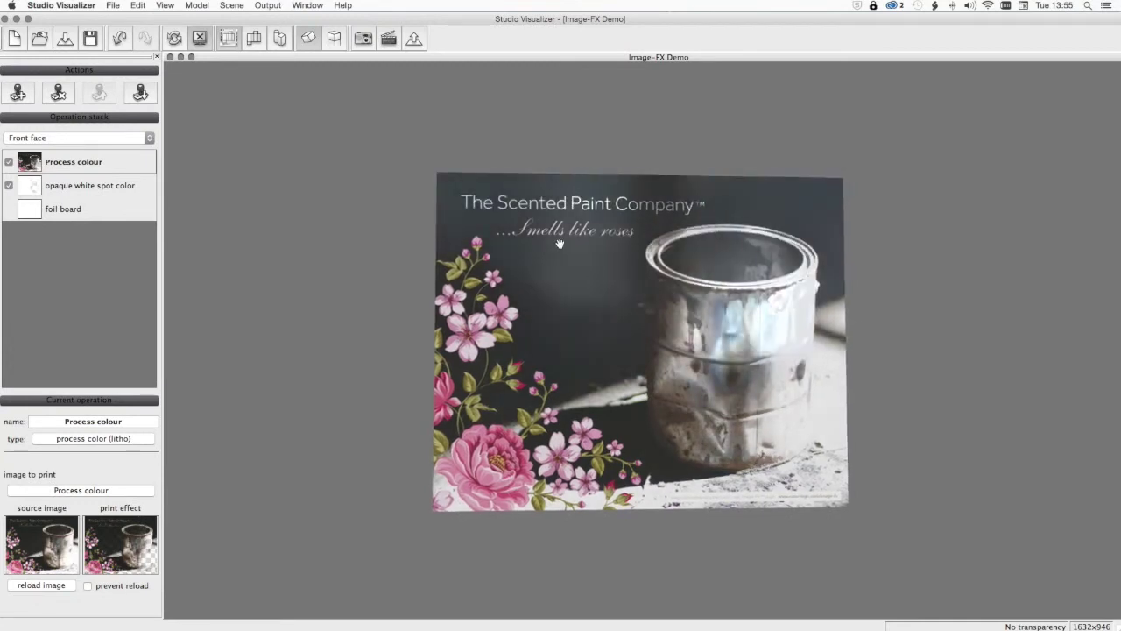
{"action": "scroll", "coordinate": [617, 359], "scroll_direction": "up", "scroll_amount": 3}
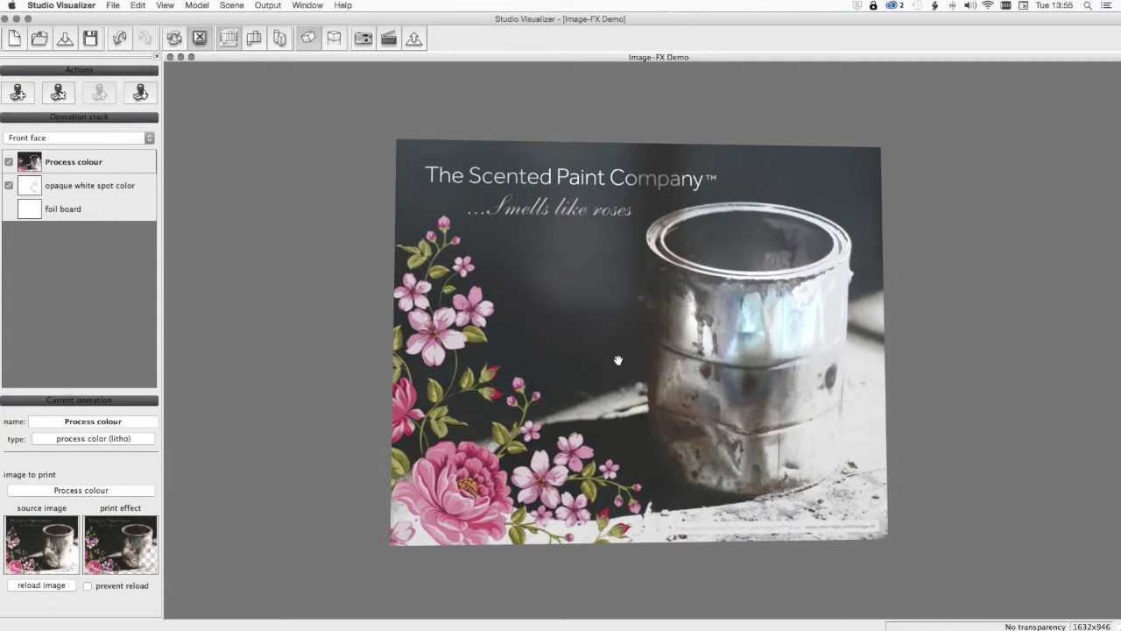
{"action": "left_click_drag", "start_coordinate": [605, 376], "coordinate": [579, 363]}
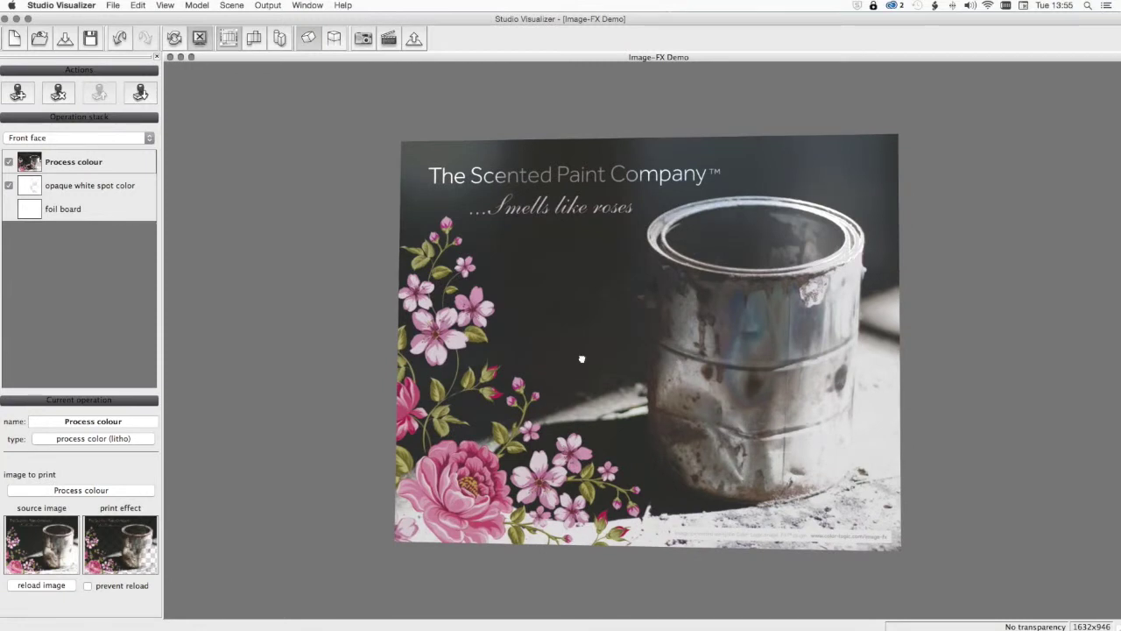
{"action": "double_click", "coordinate": [583, 359]}
{"action": "scroll", "coordinate": [583, 359], "scroll_direction": "up", "scroll_amount": 4}
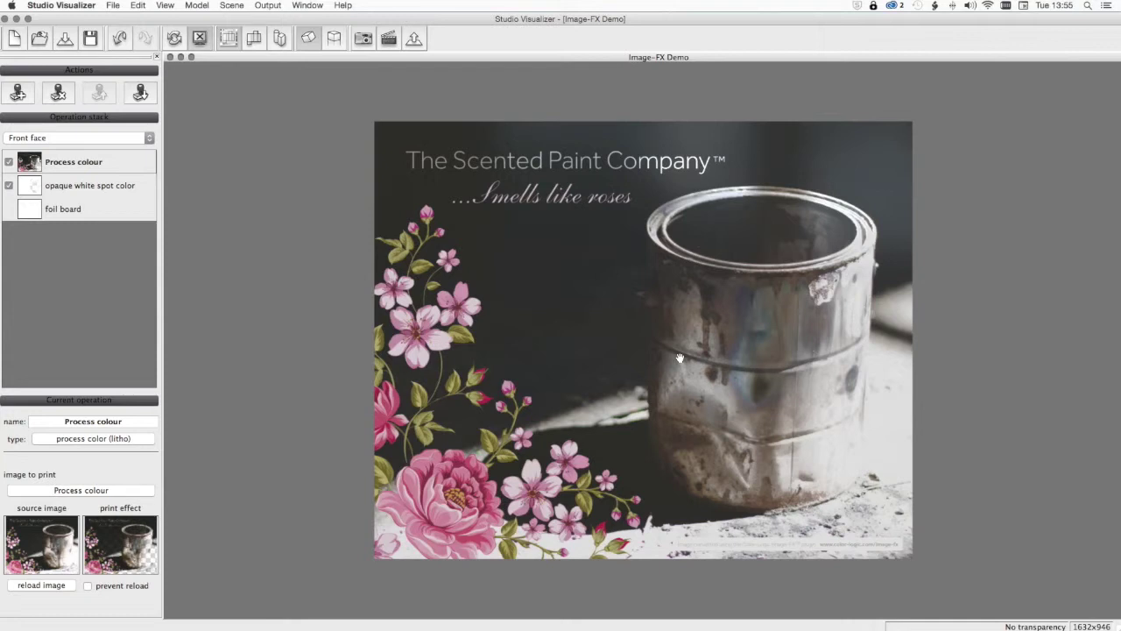
Replace the opaque white spot color operation with the COLOR-LOGIC ink CL 4713 SILVER and invert its White mask image
{"action": "left_click", "coordinate": [90, 190]}
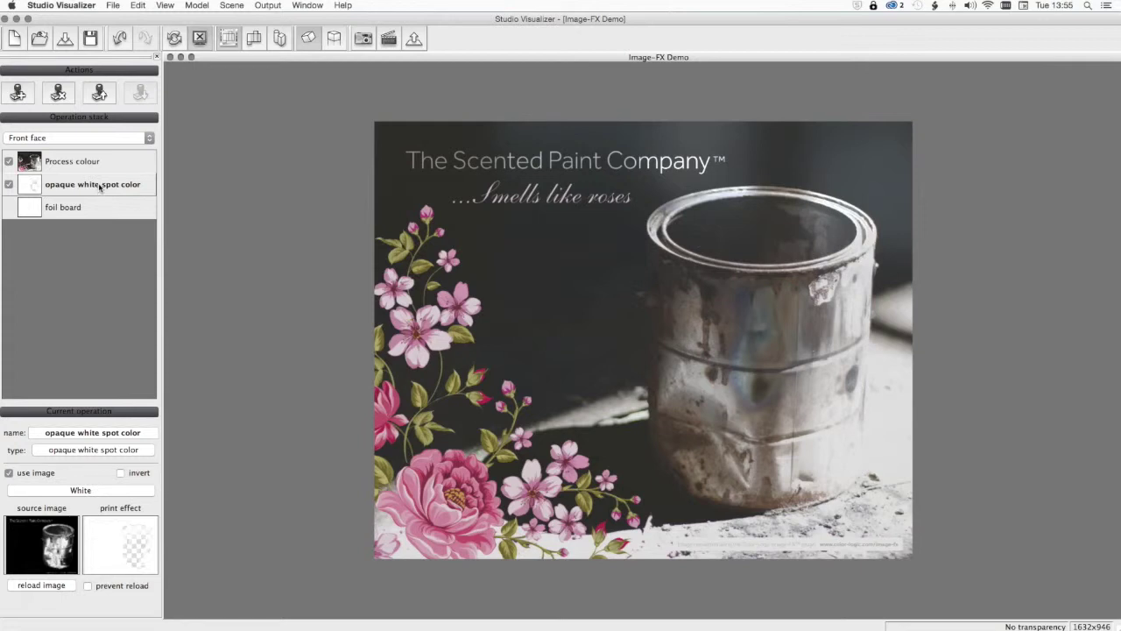
{"action": "double_click", "coordinate": [100, 186]}
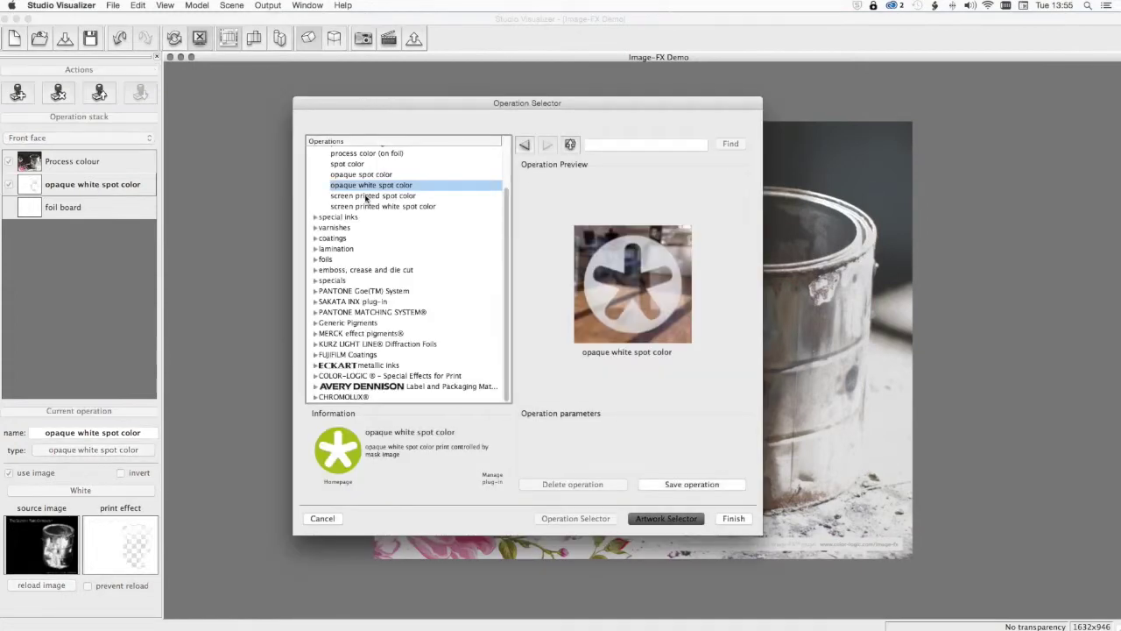
{"action": "left_click", "coordinate": [446, 377]}
{"action": "left_click", "coordinate": [629, 178]}
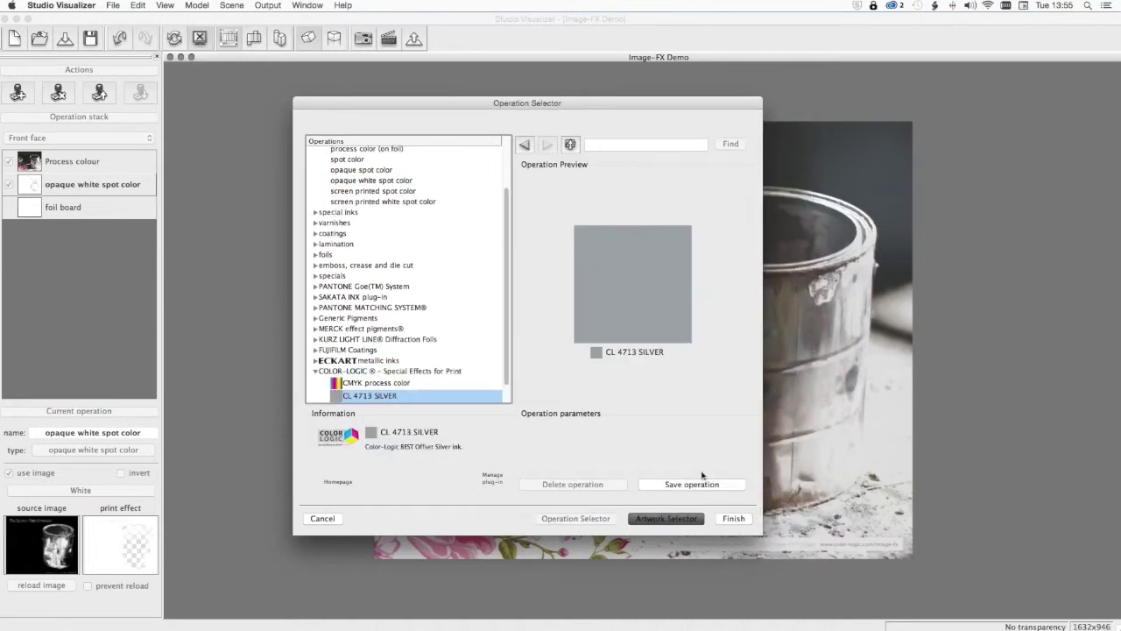
{"action": "left_click", "coordinate": [727, 517]}
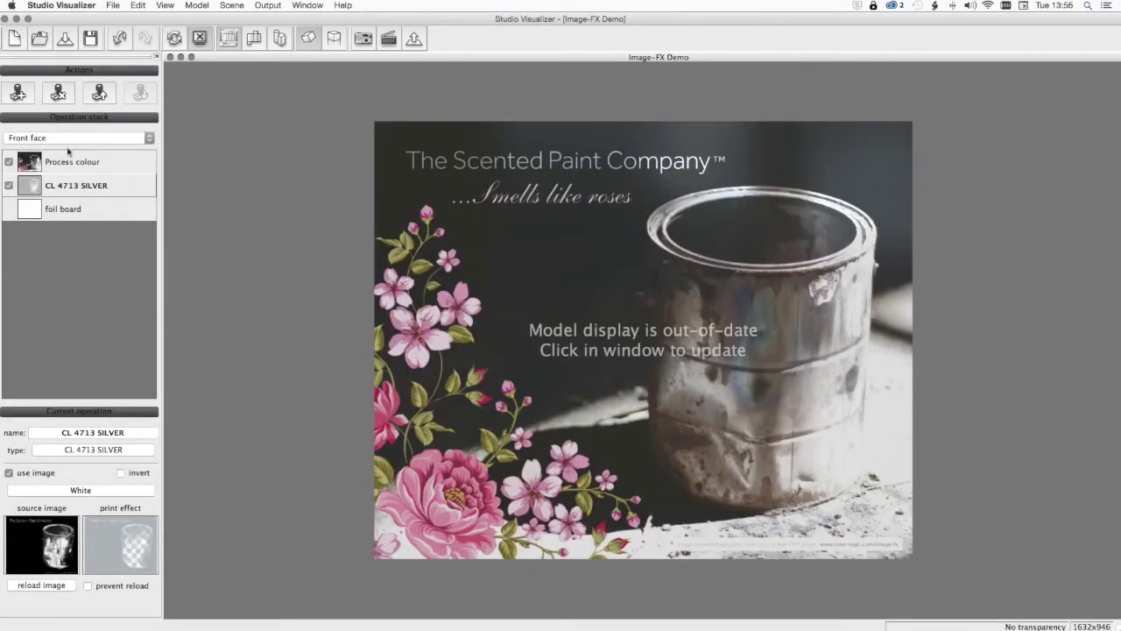
{"action": "left_click", "coordinate": [122, 473]}
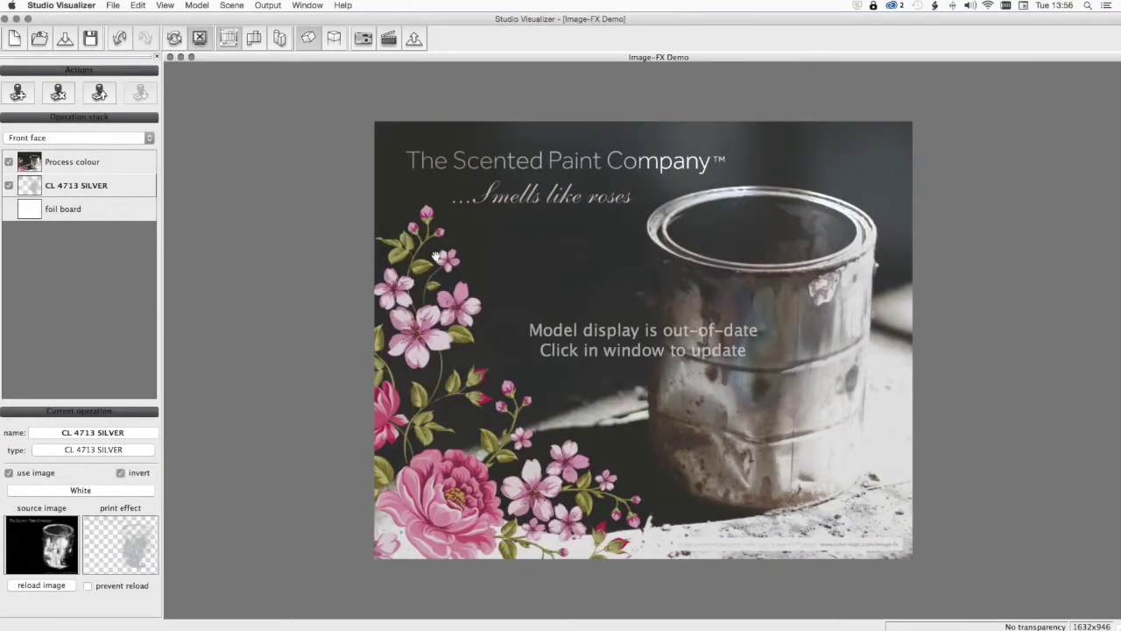
Change the foil board substrate to satin coated paper and update the model to inspect the advert printed with silver ink
{"action": "double_click", "coordinate": [62, 210]}
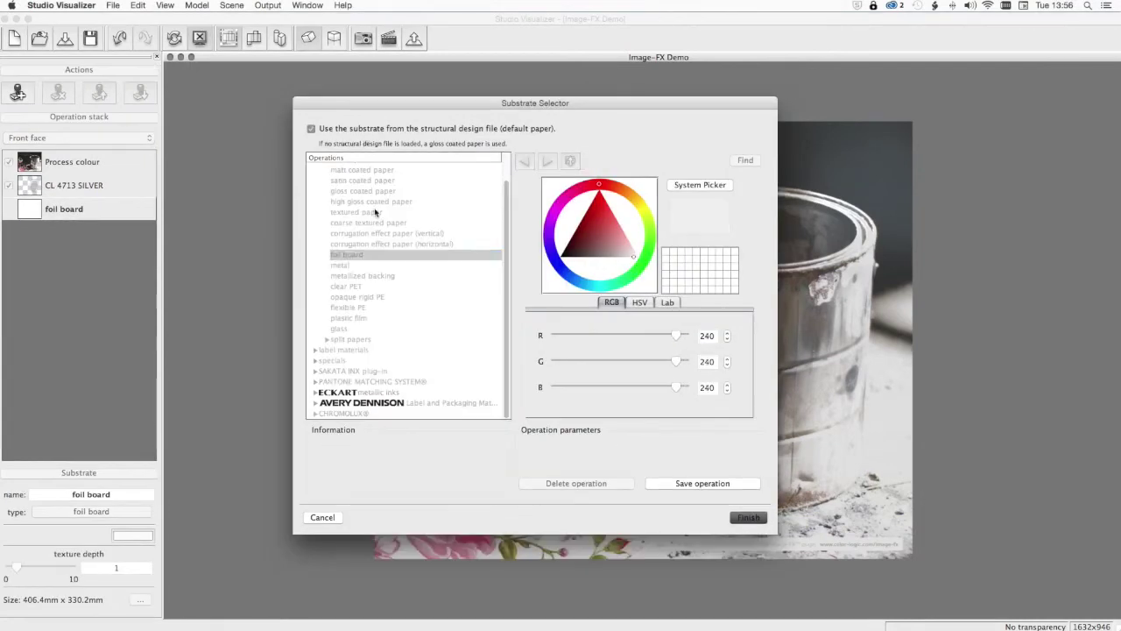
{"action": "left_click", "coordinate": [367, 181]}
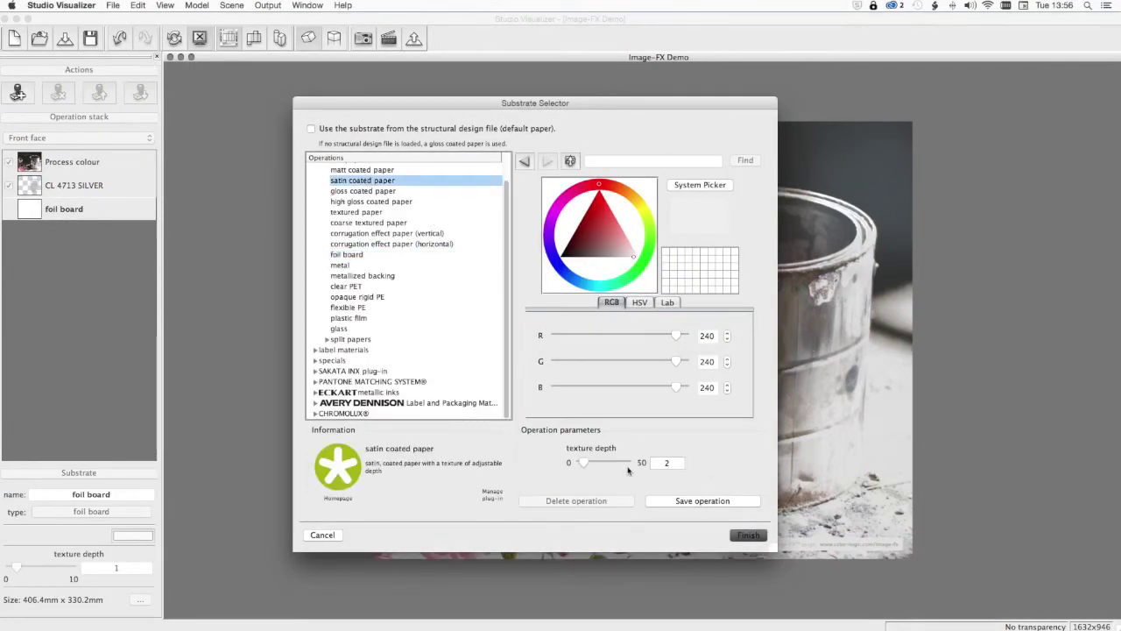
{"action": "left_click", "coordinate": [746, 534]}
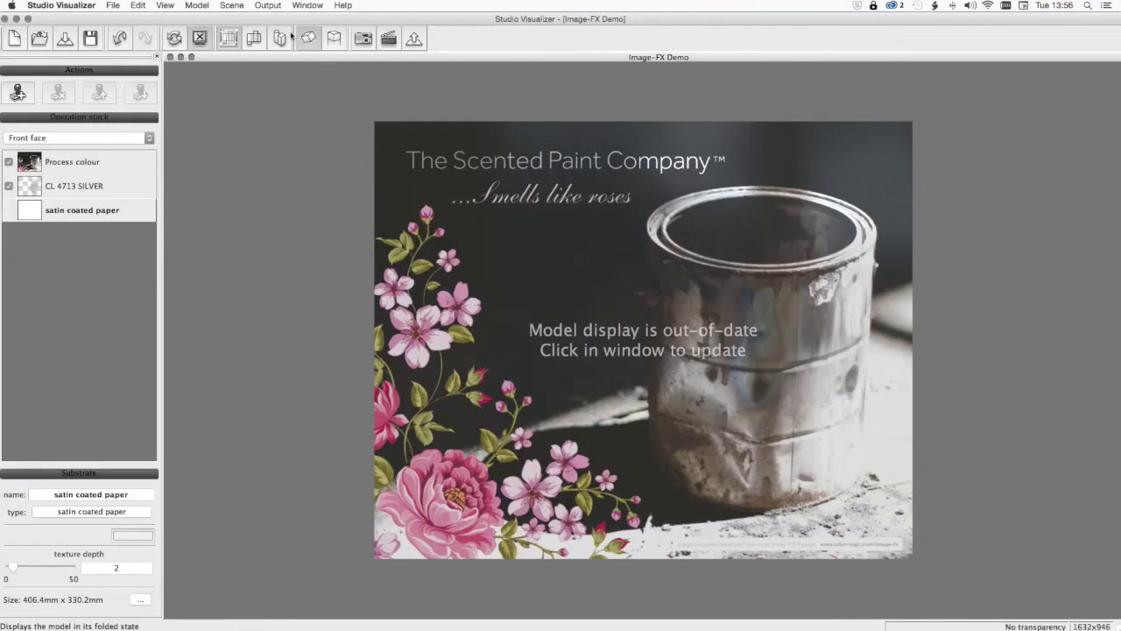
{"action": "left_click", "coordinate": [657, 297]}
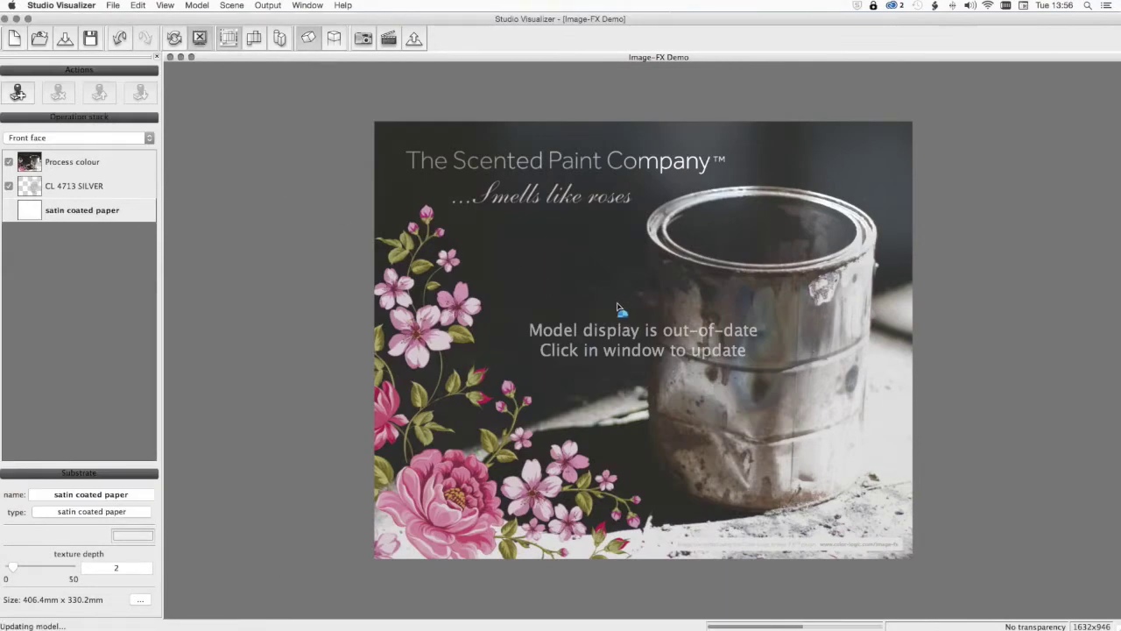
{"action": "mouse_move", "coordinate": [647, 361]}
{"action": "left_mouse_down"}
{"action": "mouse_move", "coordinate": [656, 343]}
{"action": "mouse_move", "coordinate": [696, 333]}
{"action": "mouse_move", "coordinate": [709, 303]}
{"action": "mouse_move", "coordinate": [702, 361]}
{"action": "mouse_move", "coordinate": [651, 325]}
{"action": "mouse_move", "coordinate": [517, 340]}
{"action": "mouse_move", "coordinate": [672, 339]}
{"action": "mouse_move", "coordinate": [674, 370]}
{"action": "mouse_move", "coordinate": [637, 353]}
{"action": "mouse_move", "coordinate": [641, 363]}
{"action": "left_mouse_up"}
{"action": "scroll", "coordinate": [661, 313], "scroll_direction": "down", "scroll_amount": 5}
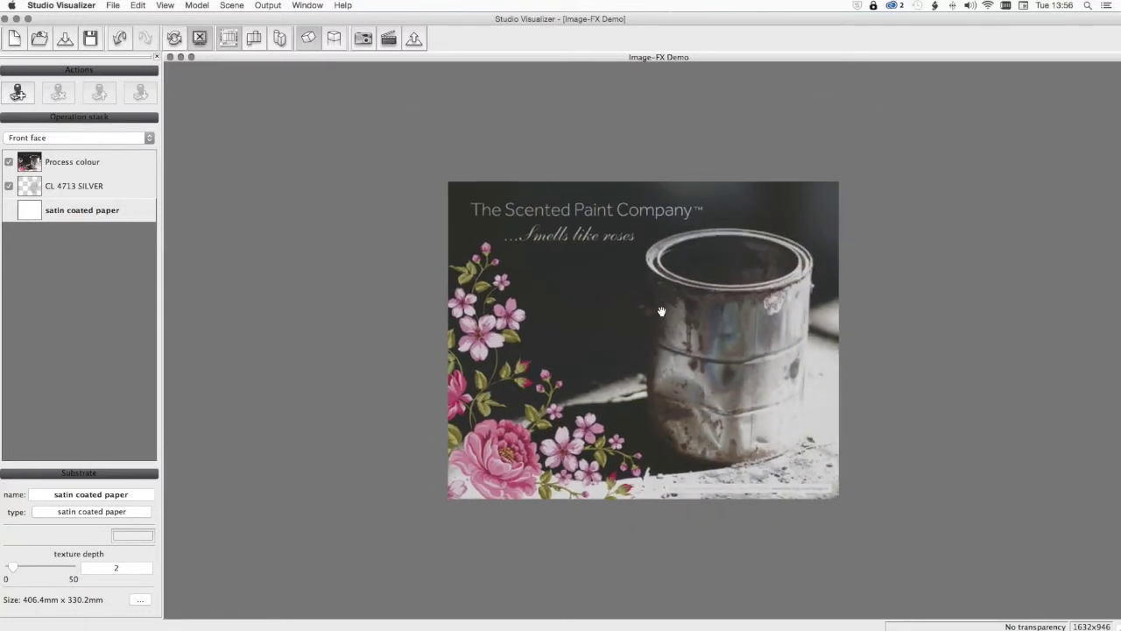
{"action": "scroll", "coordinate": [661, 312], "scroll_direction": "up", "scroll_amount": 3}
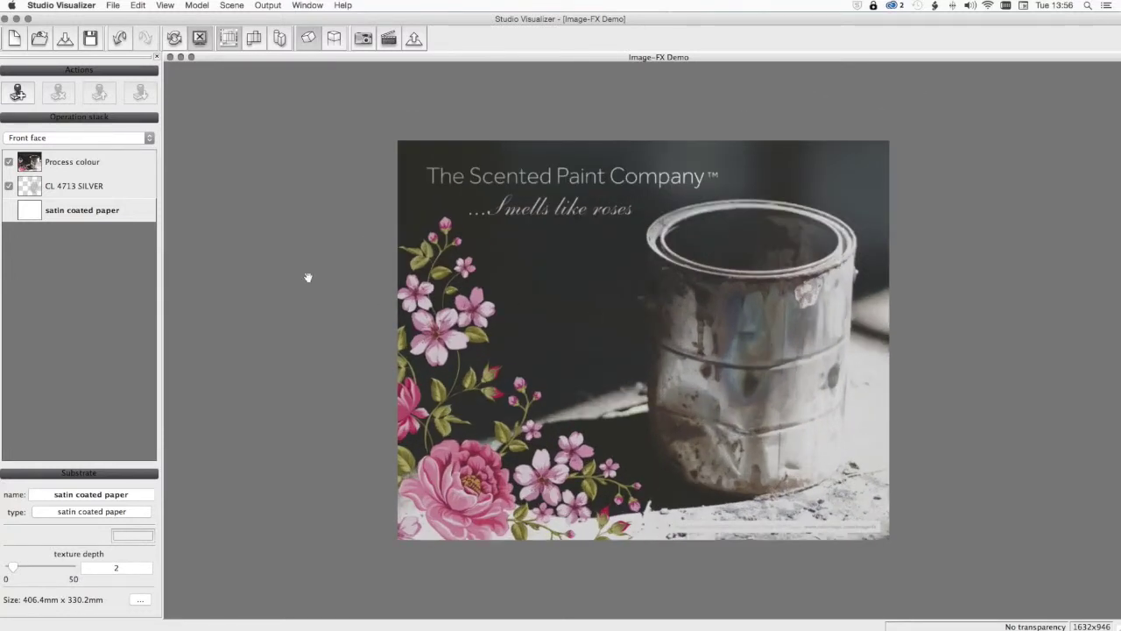